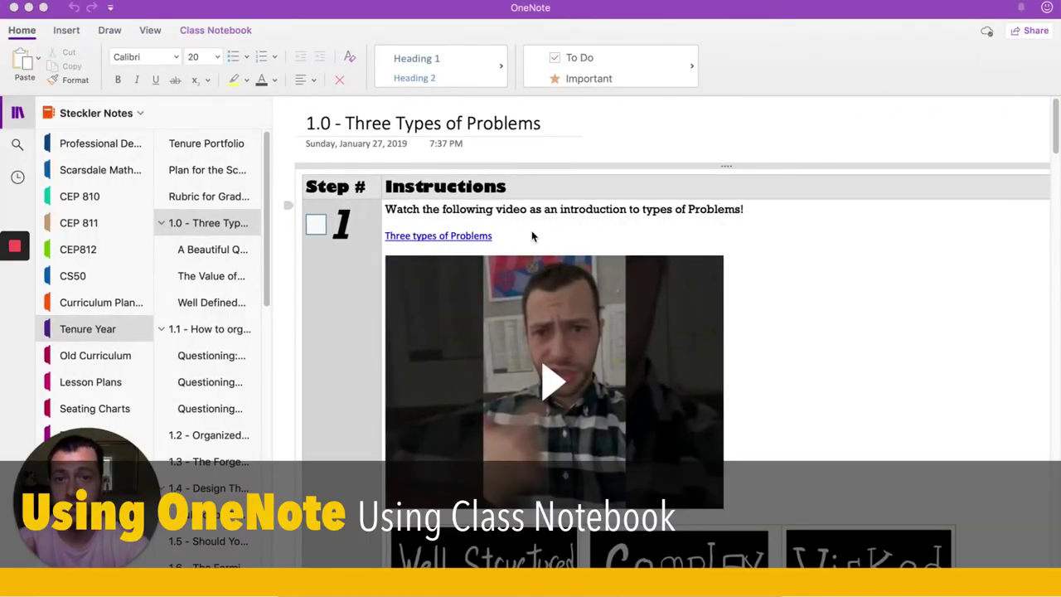
# - Switch from the 2M (Q3-4) 2020 notebook to 9S (Q3-4) 2020 and open '1.0 Types of questions'
pyautogui.click(129, 114)
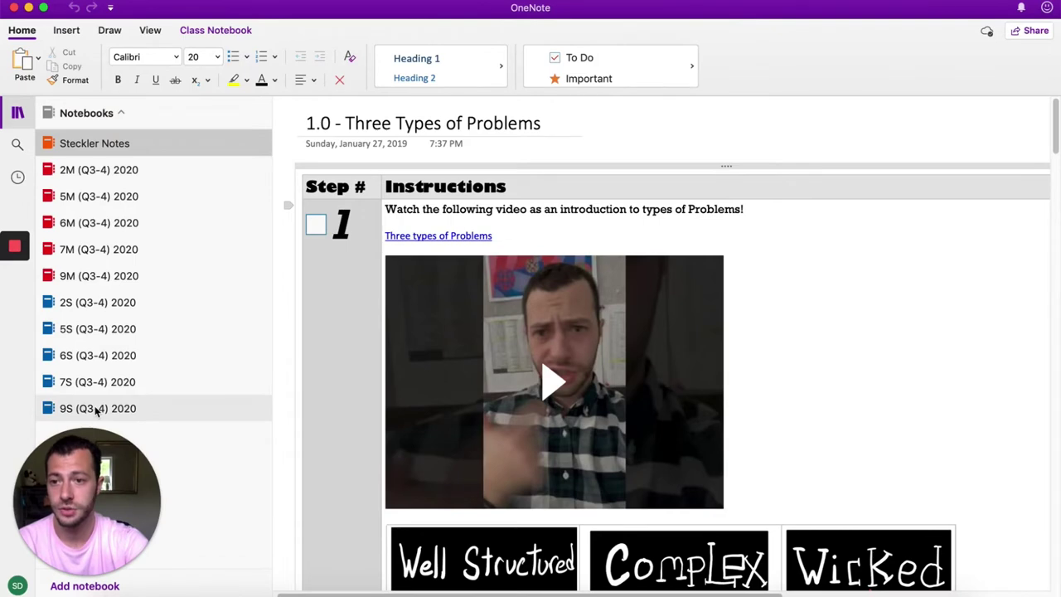
pyautogui.click(92, 170)
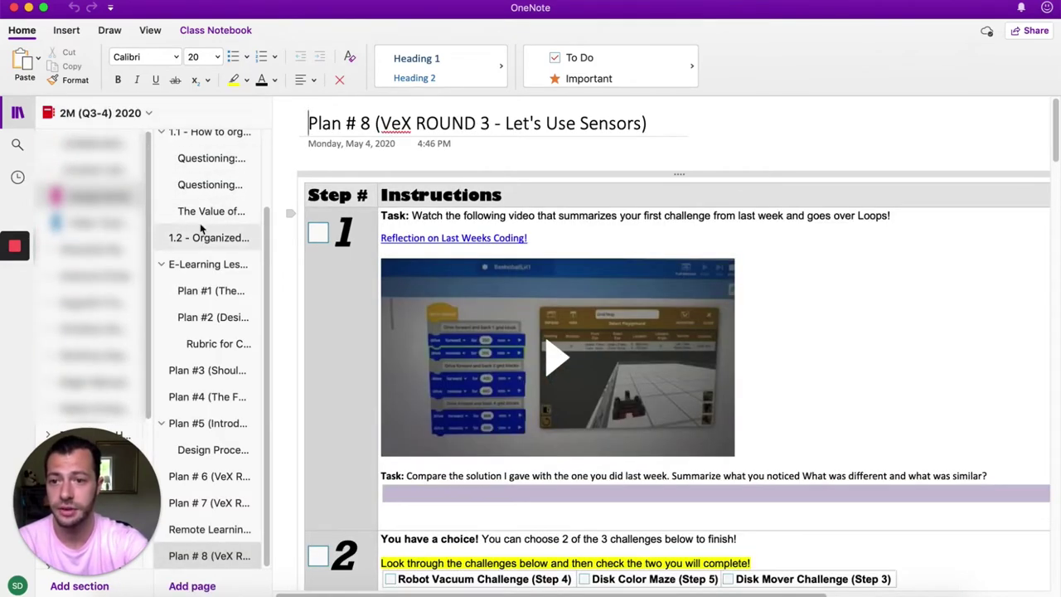
pyautogui.click(109, 113)
pyautogui.click(93, 406)
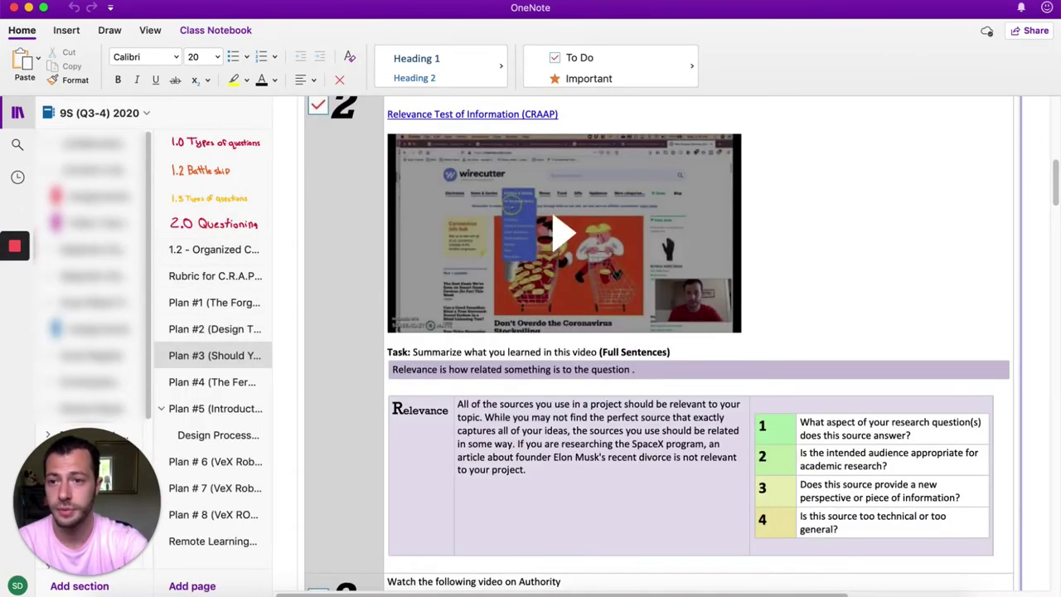
pyautogui.click(210, 143)
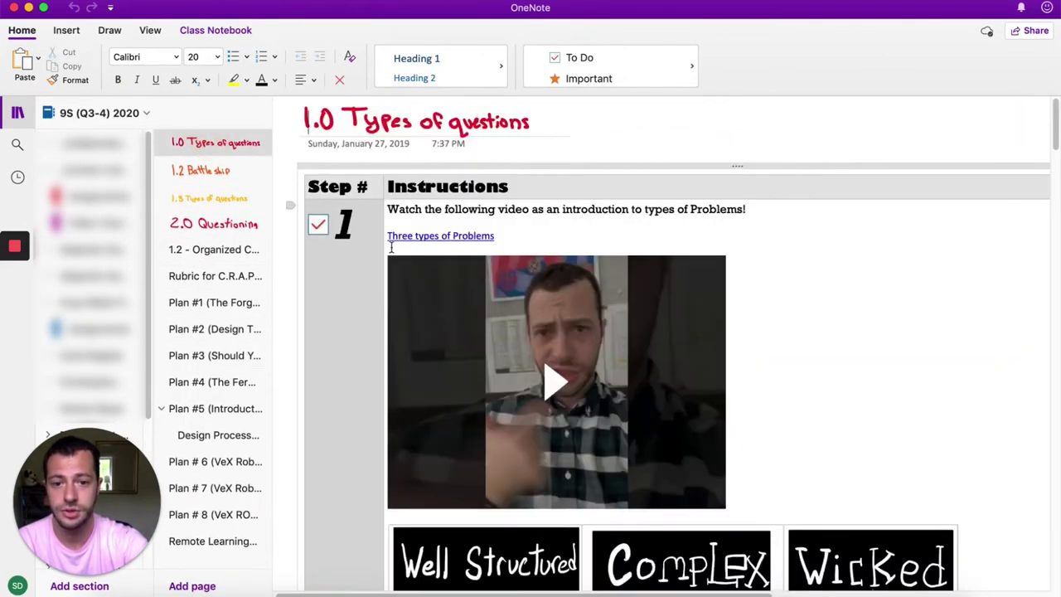
pyautogui.scroll(-15, 392, 247)
pyautogui.scroll(-20, 391, 247)
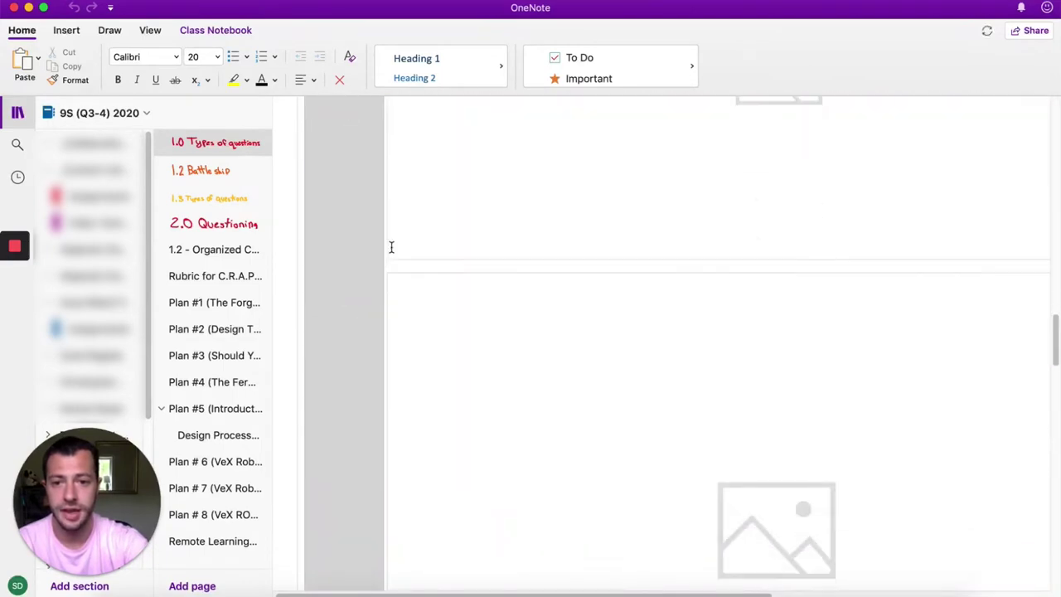
pyautogui.scroll(6, 391, 247)
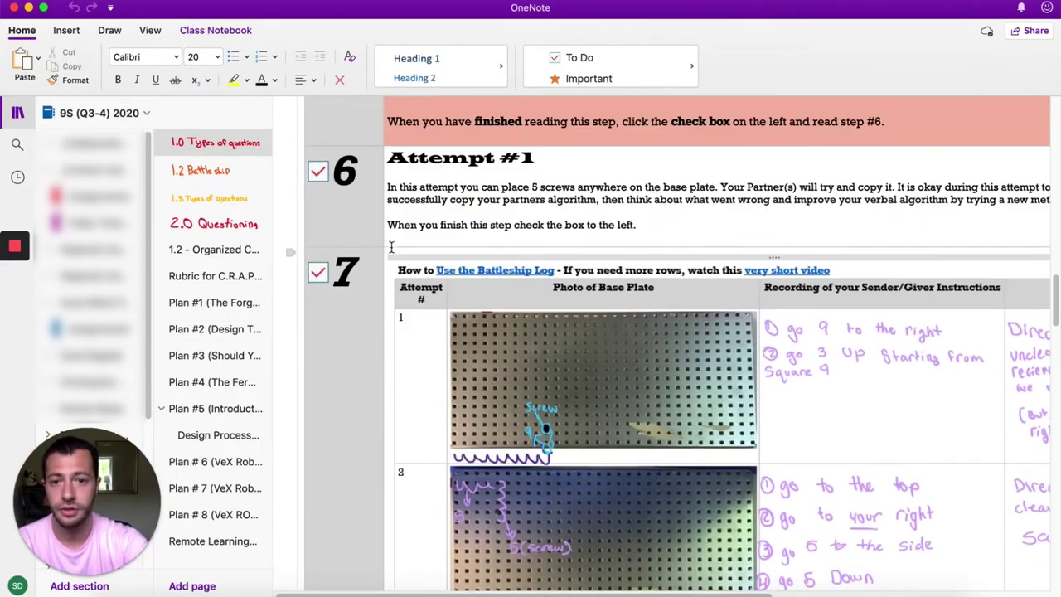
pyautogui.hscroll(5, 409, 247)
pyautogui.scroll(-1, 409, 247)
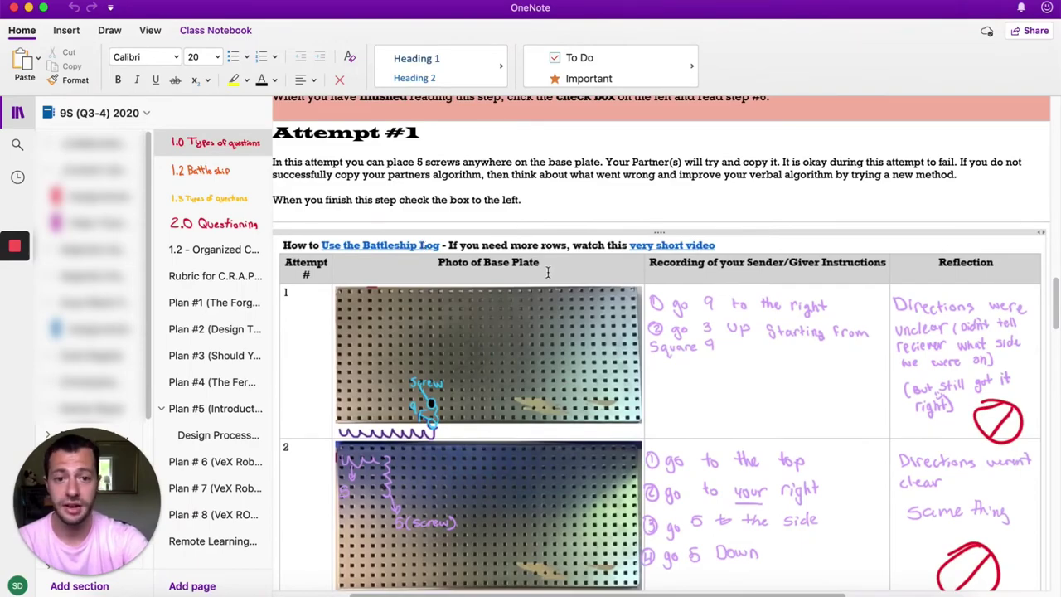
pyautogui.hscroll(-5, 547, 272)
pyautogui.scroll(15, 548, 272)
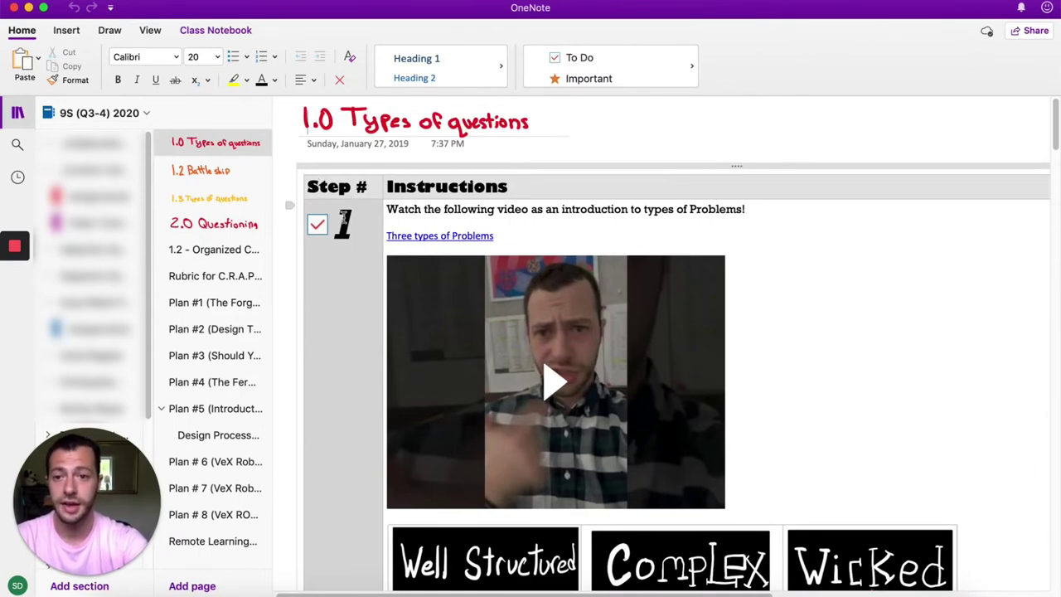
pyautogui.scroll(-10, 344, 216)
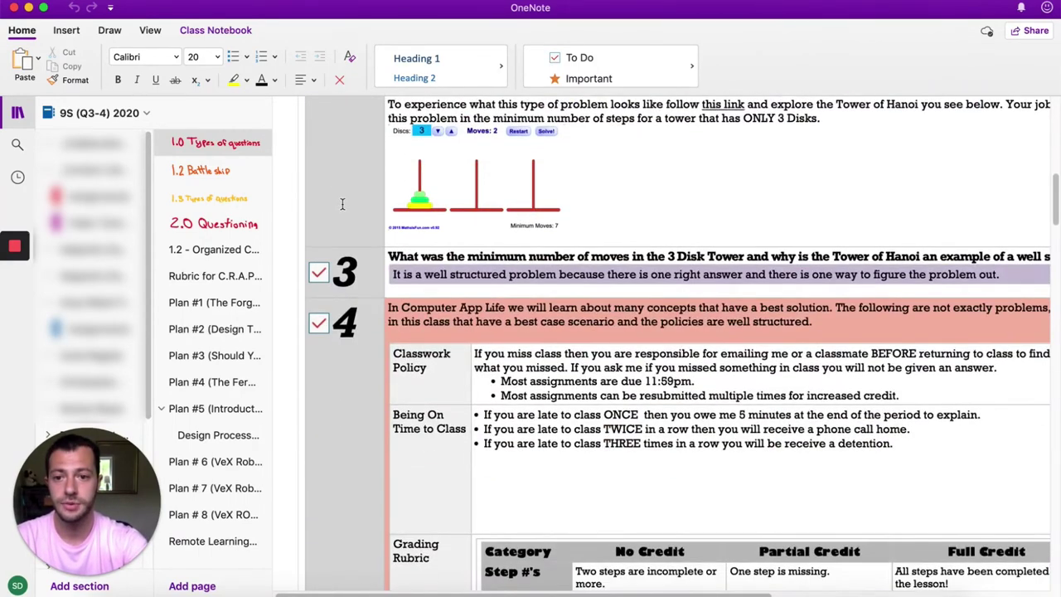
pyautogui.scroll(-10, 342, 204)
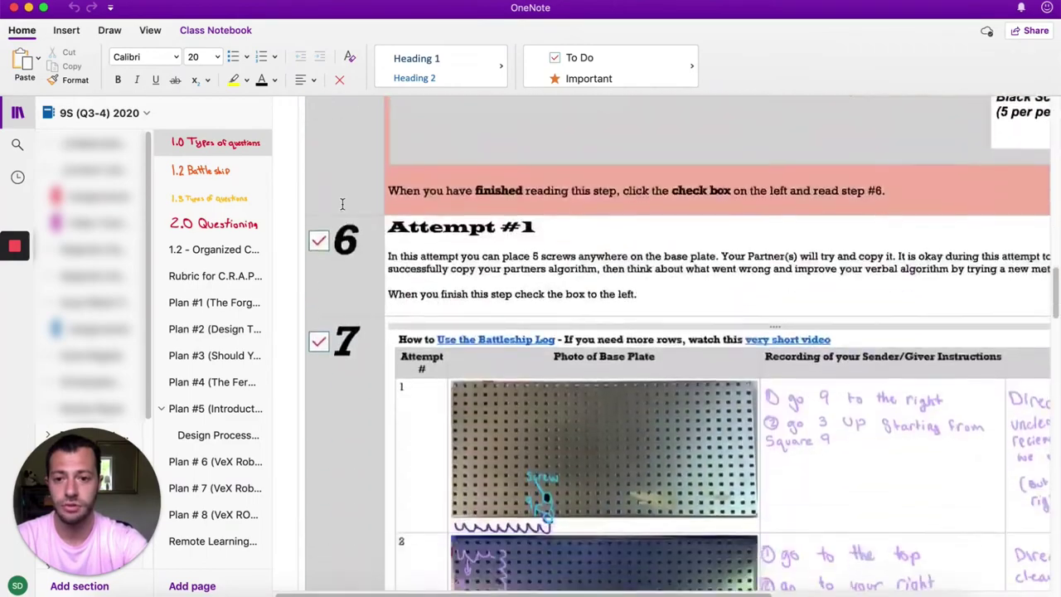
pyautogui.scroll(-2, 341, 204)
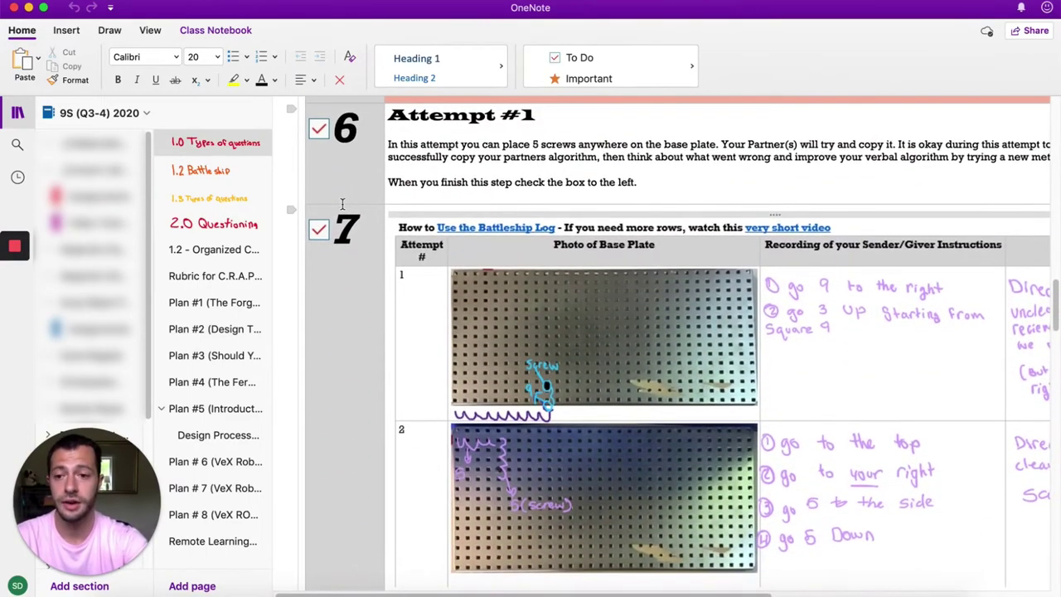
pyautogui.scroll(20, 341, 204)
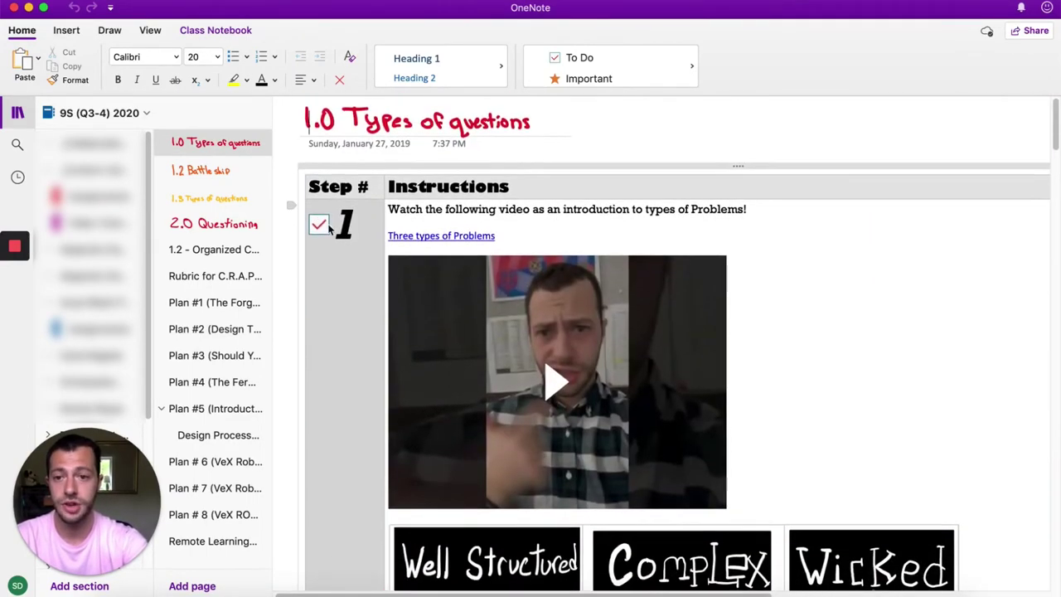
pyautogui.scroll(-4, 378, 221)
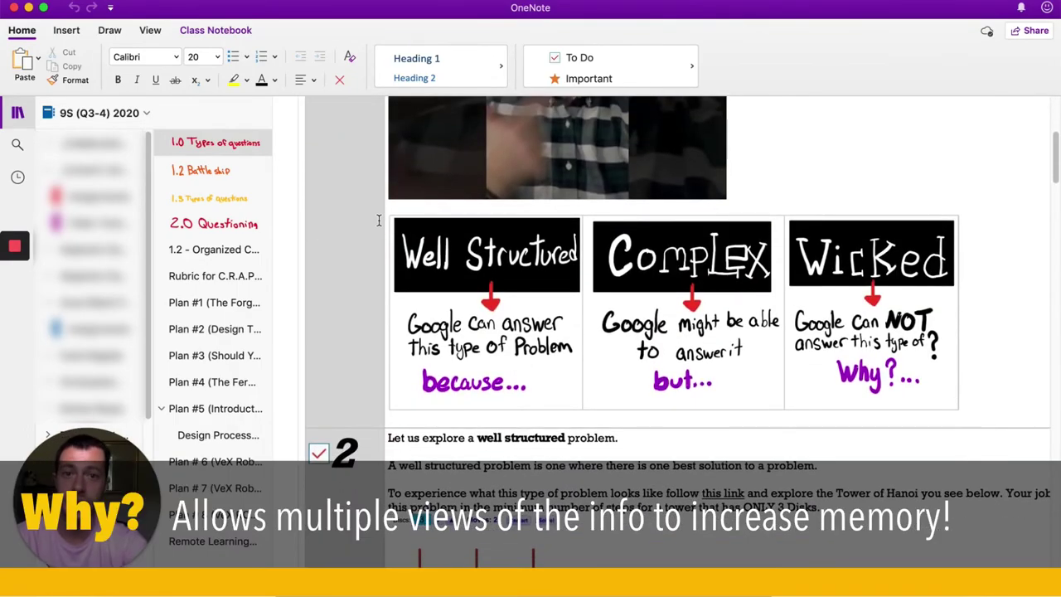
pyautogui.scroll(-15, 406, 264)
pyautogui.scroll(-6, 406, 263)
pyautogui.hscroll(4, 406, 264)
pyautogui.hscroll(-3, 406, 264)
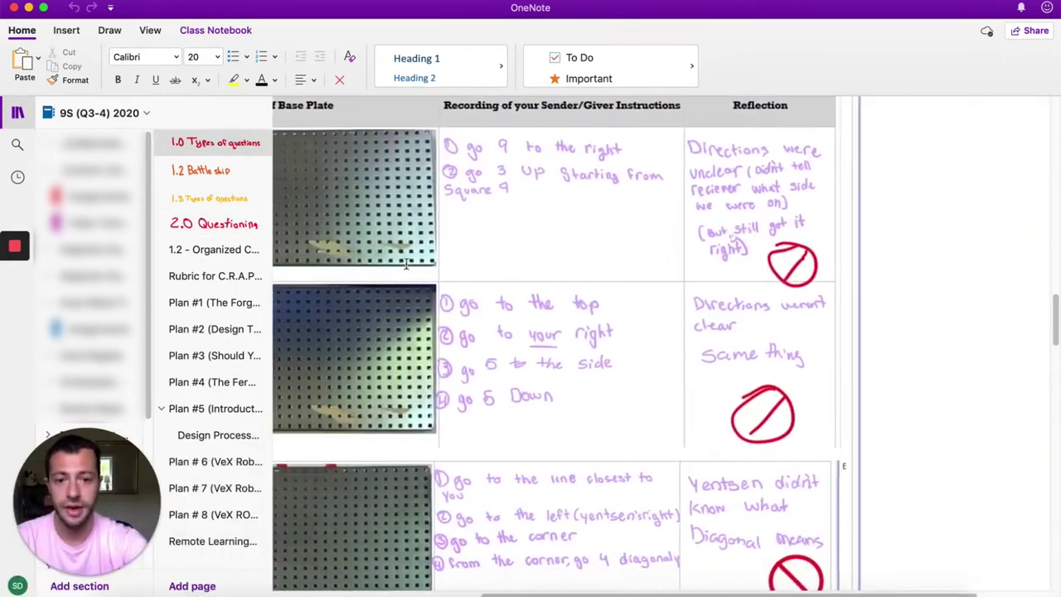
pyautogui.scroll(3, 406, 263)
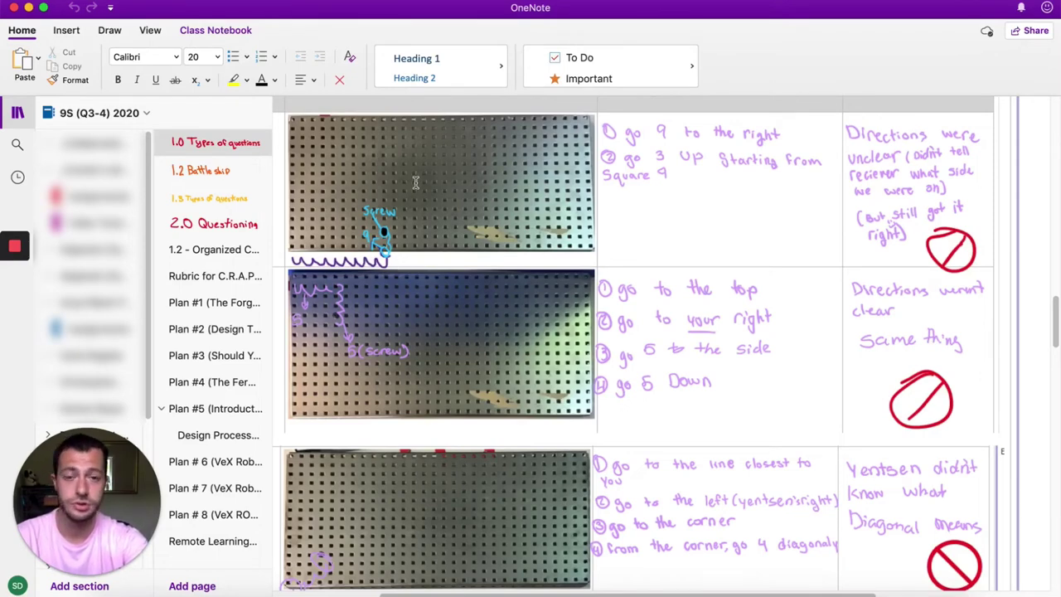
pyautogui.scroll(-3, 470, 276)
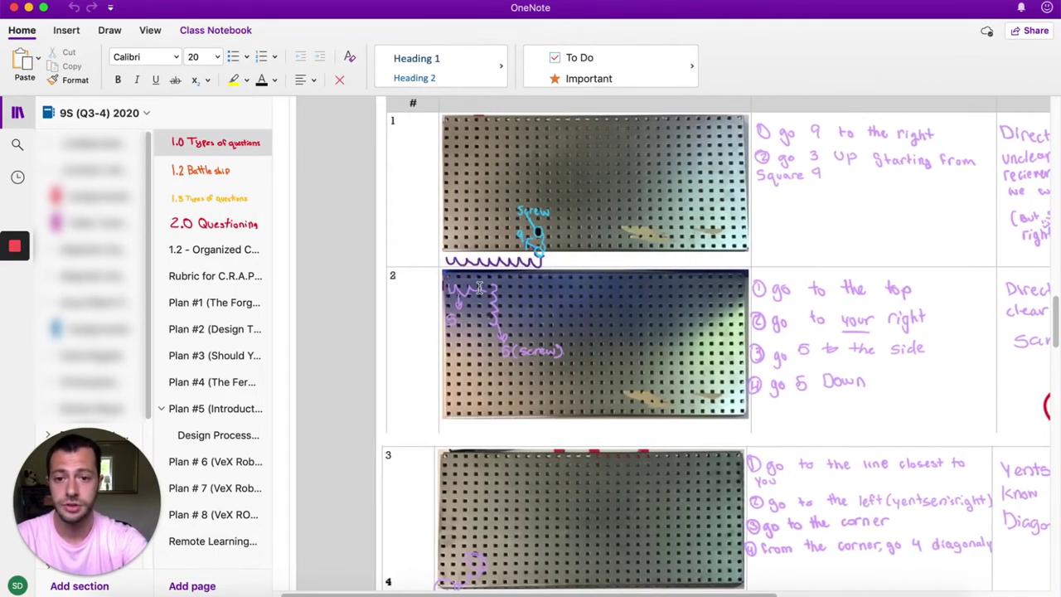
pyautogui.scroll(5, 480, 288)
pyautogui.scroll(10, 479, 288)
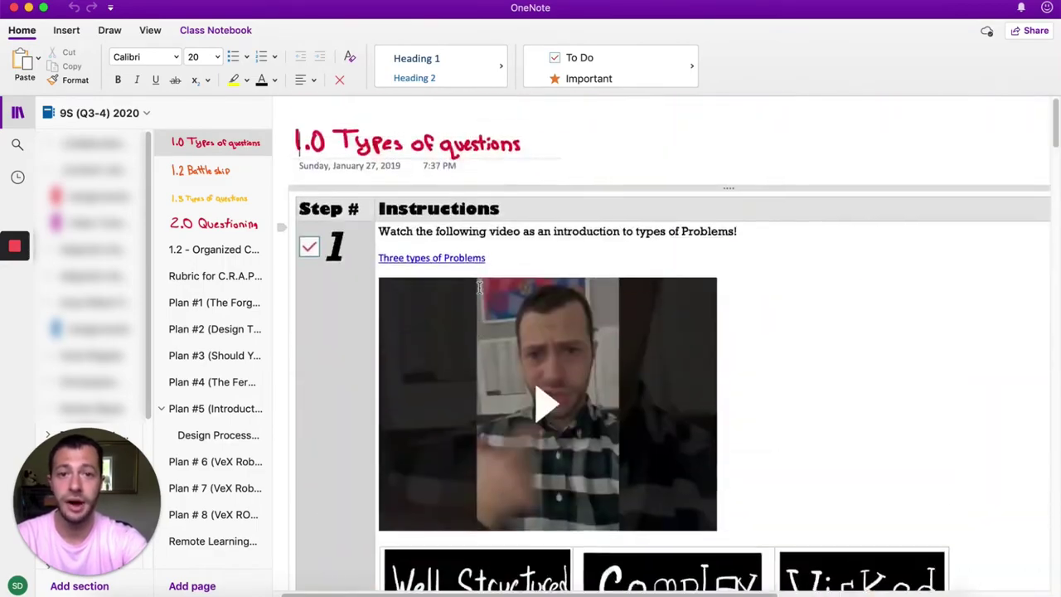
pyautogui.scroll(-10, 479, 288)
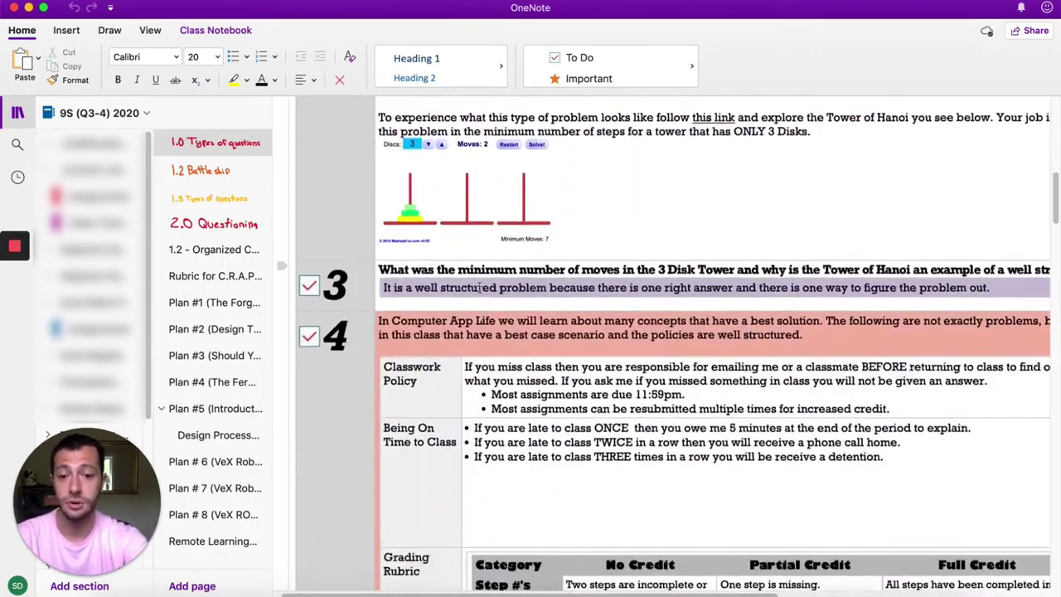
pyautogui.scroll(-10, 479, 287)
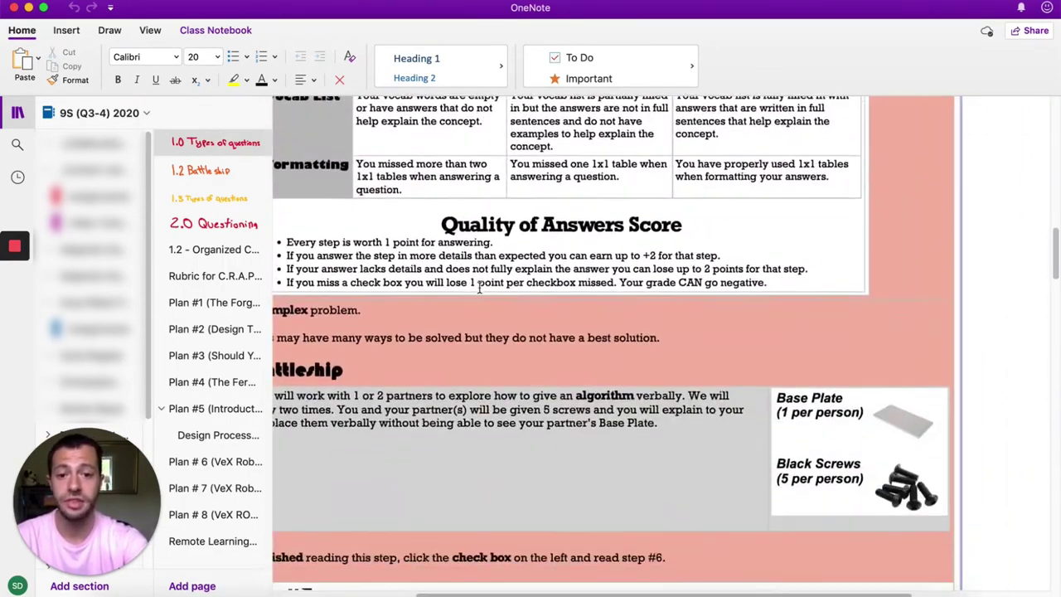
pyautogui.scroll(-3, 480, 287)
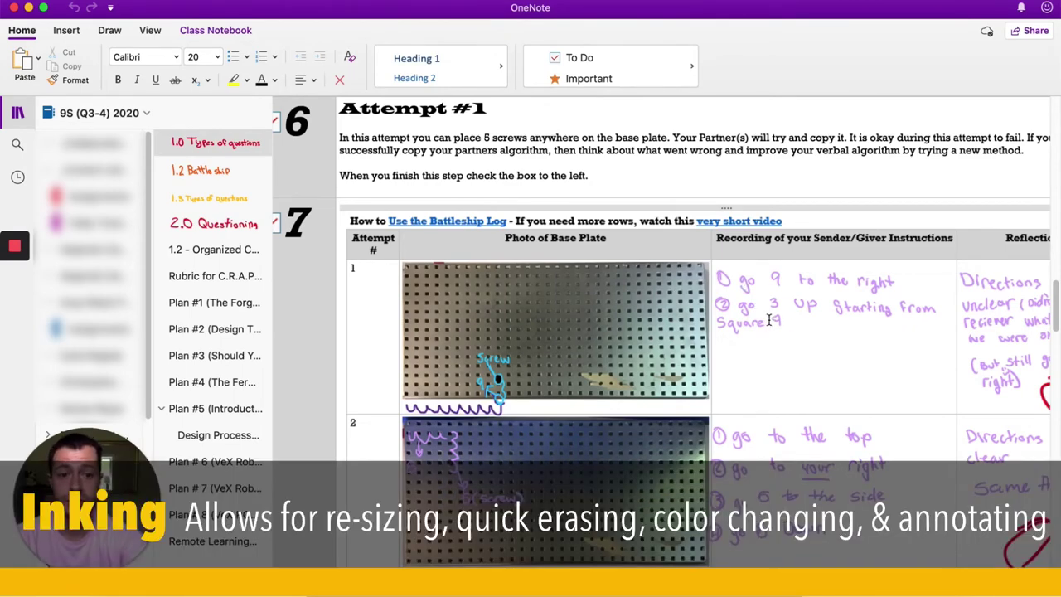
pyautogui.scroll(-3, 782, 321)
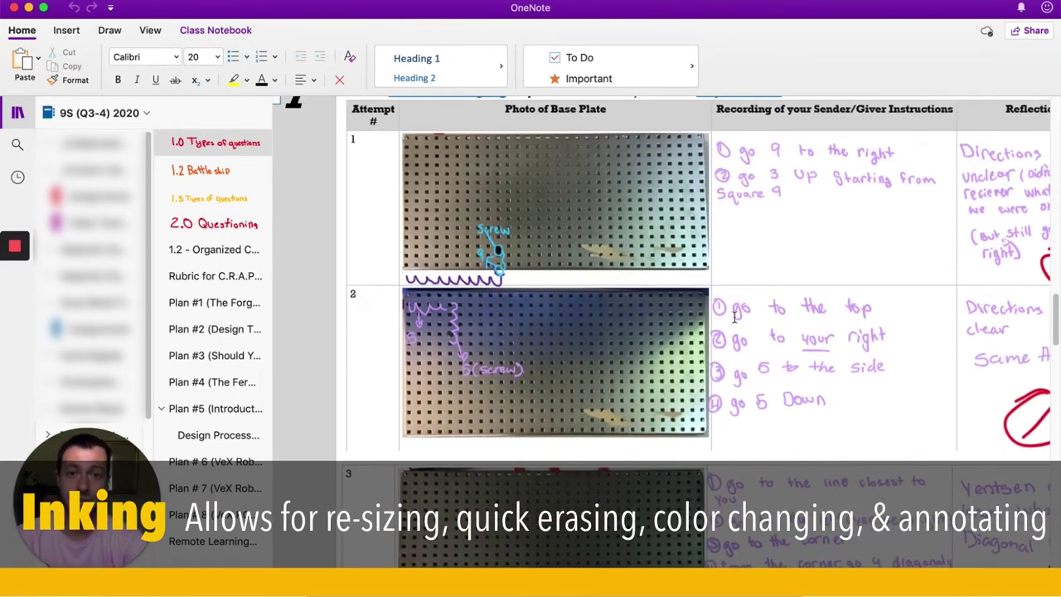
pyautogui.hscroll(2, 752, 312)
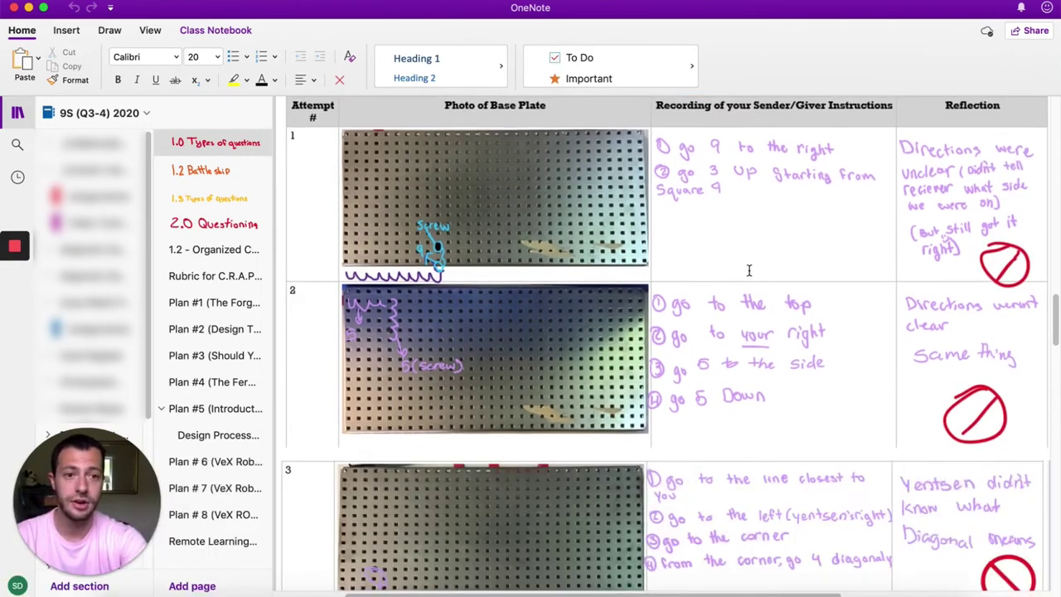
pyautogui.scroll(-3, 723, 270)
pyautogui.scroll(4, 721, 271)
pyautogui.hscroll(2, 721, 270)
pyautogui.scroll(-1, 717, 271)
pyautogui.scroll(1, 717, 270)
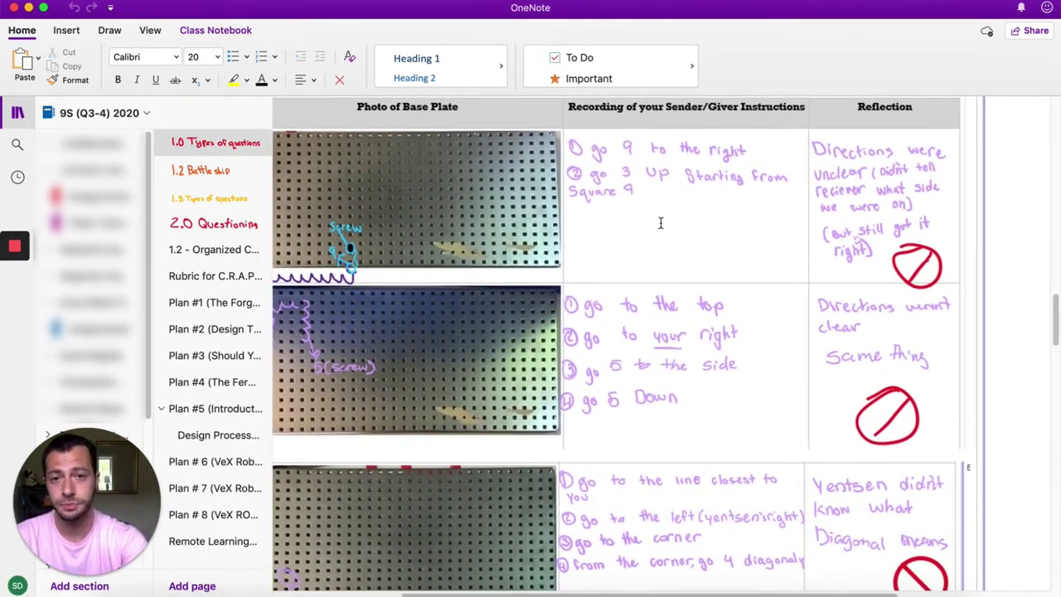
pyautogui.scroll(-3, 633, 229)
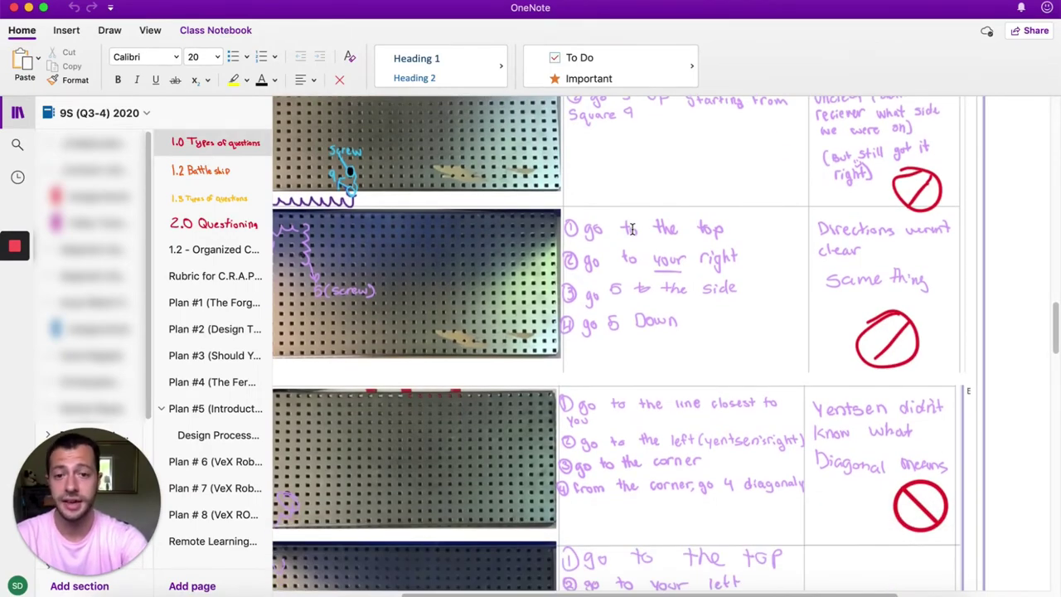
pyautogui.hscroll(-2, 578, 224)
pyautogui.scroll(15, 578, 224)
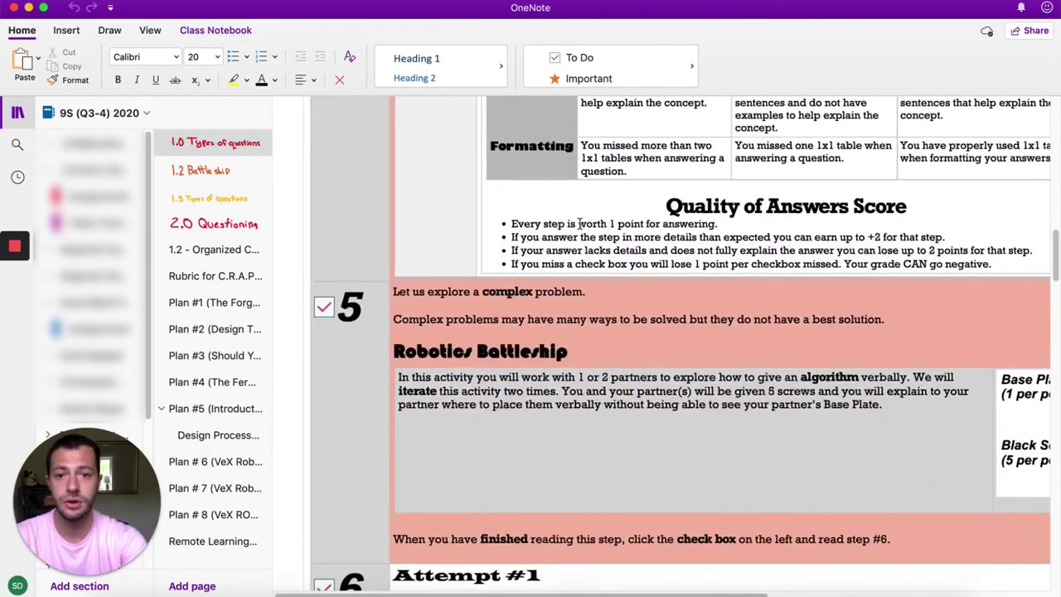
pyautogui.scroll(10, 579, 224)
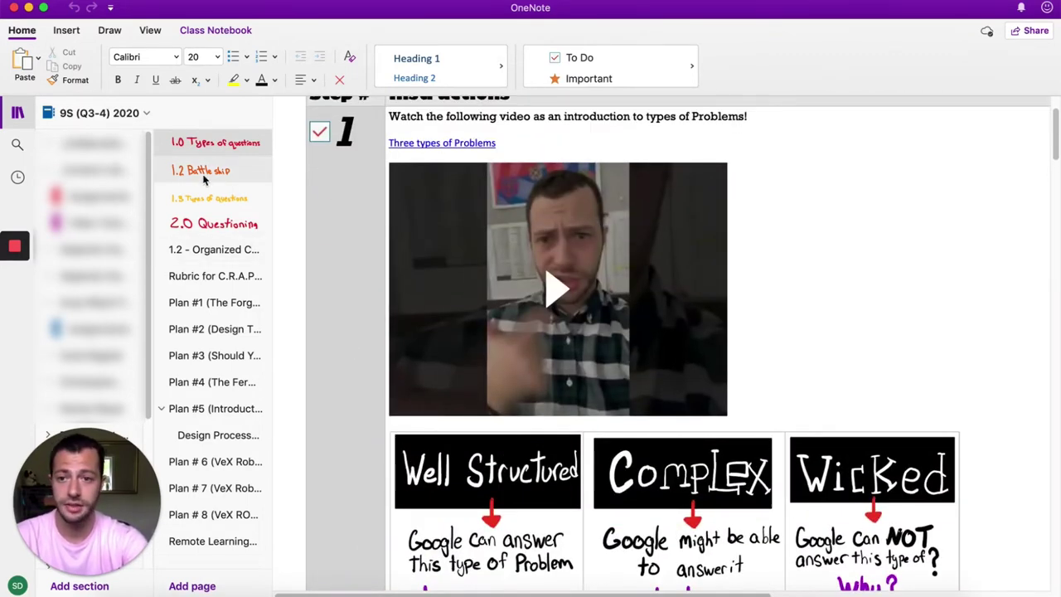
# - Browse the lesson pages from '1.3 Types of Questions' through 'Plan #5 (Introduction to Computer Science)'
pyautogui.click(207, 198)
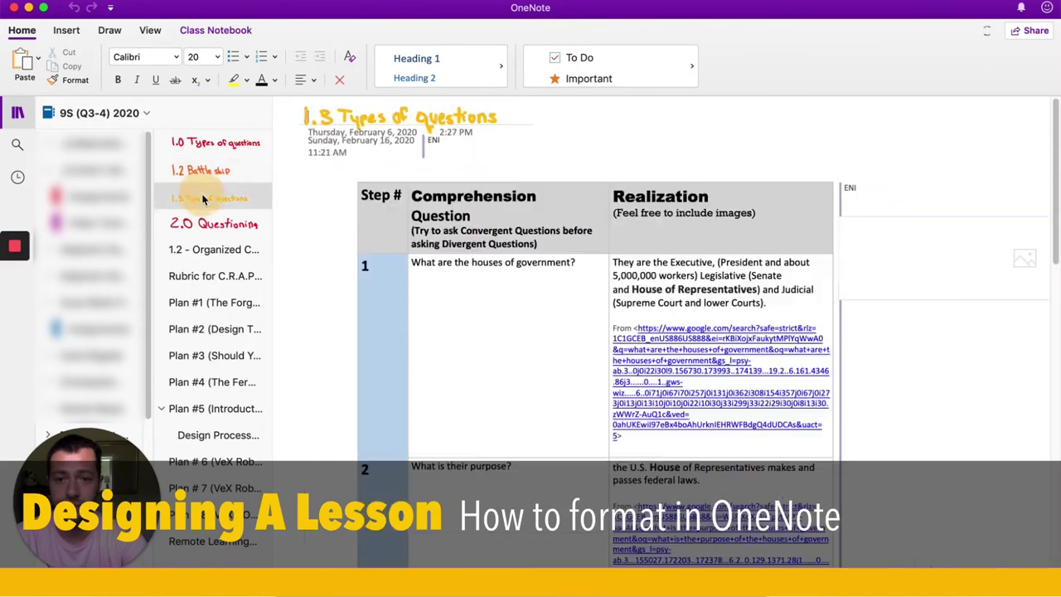
pyautogui.click(205, 282)
pyautogui.click(212, 303)
pyautogui.click(214, 329)
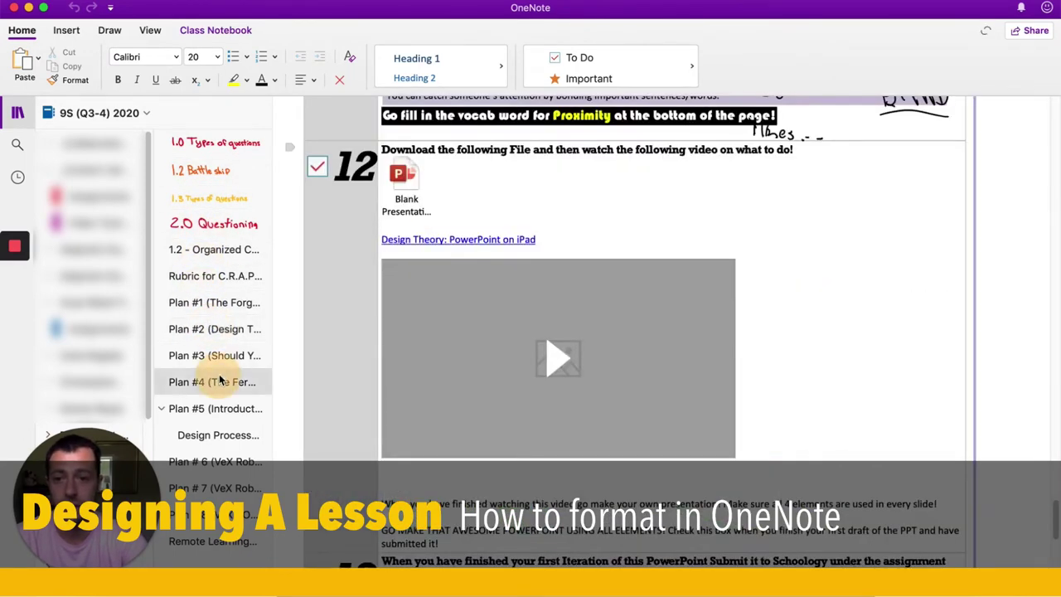
pyautogui.click(217, 356)
pyautogui.click(216, 382)
pyautogui.click(213, 408)
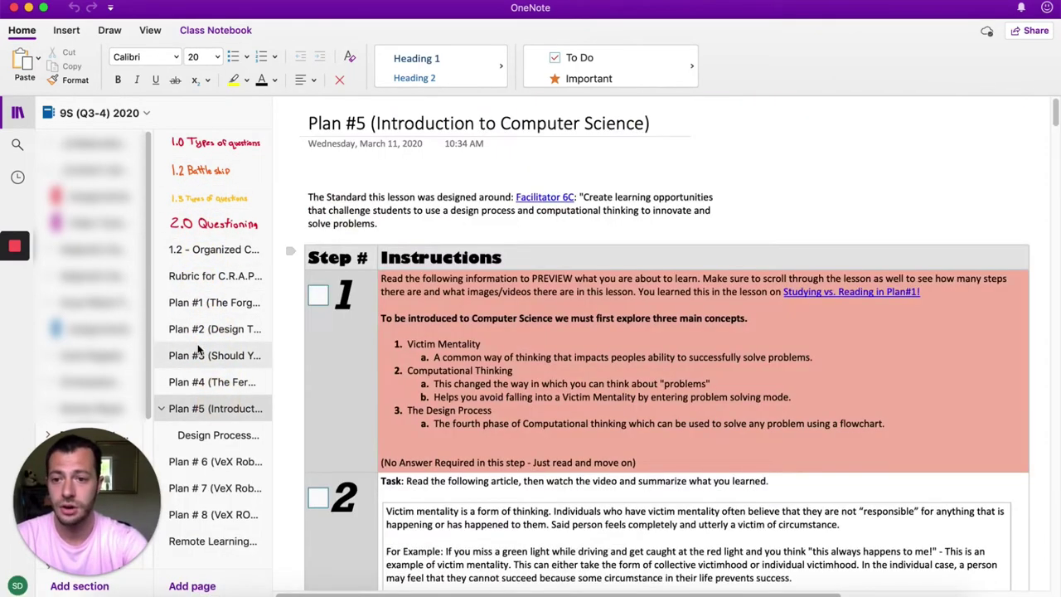
# - Switch to the Steckler Notes notebook and bring up the class notebook tools
pyautogui.click(112, 115)
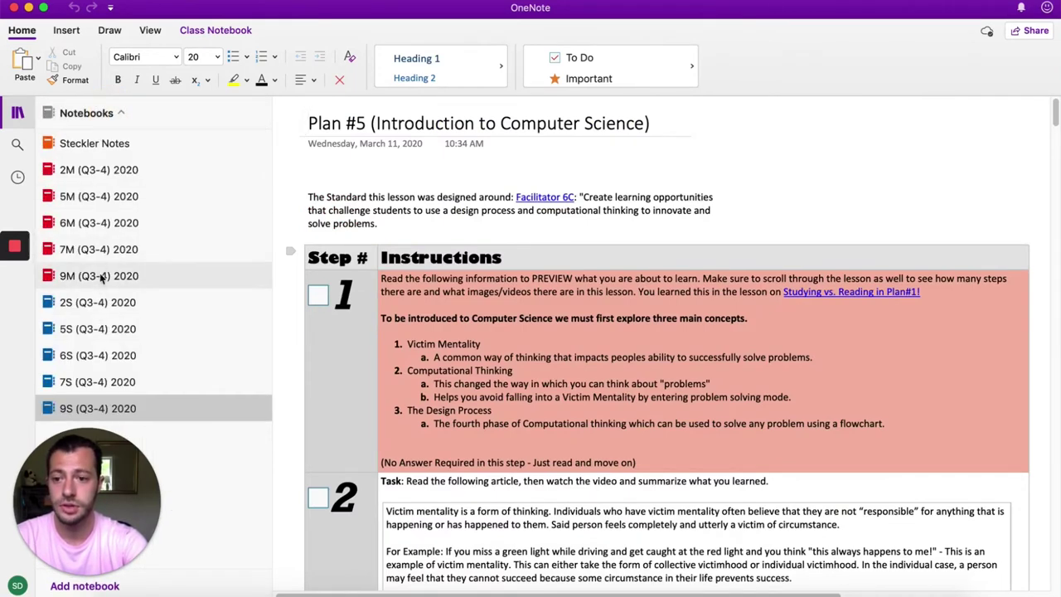
pyautogui.click(66, 143)
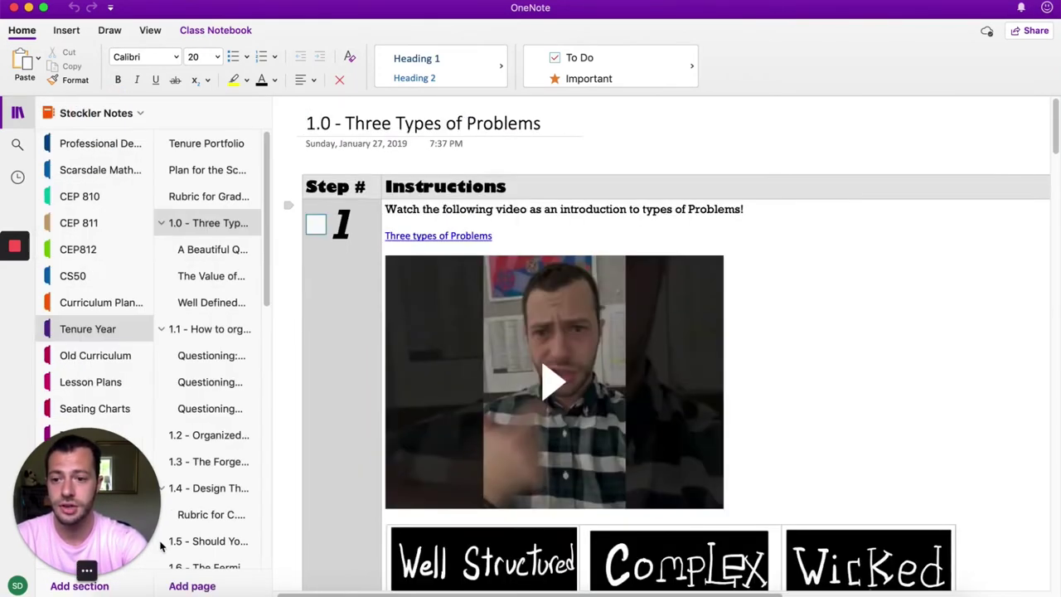
pyautogui.click(214, 31)
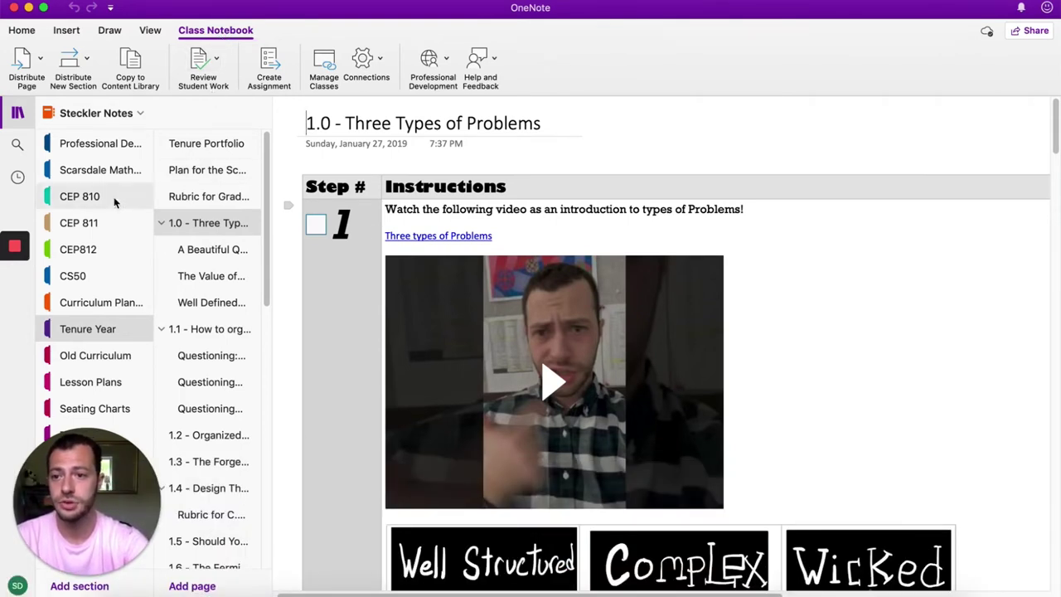
pyautogui.click(95, 114)
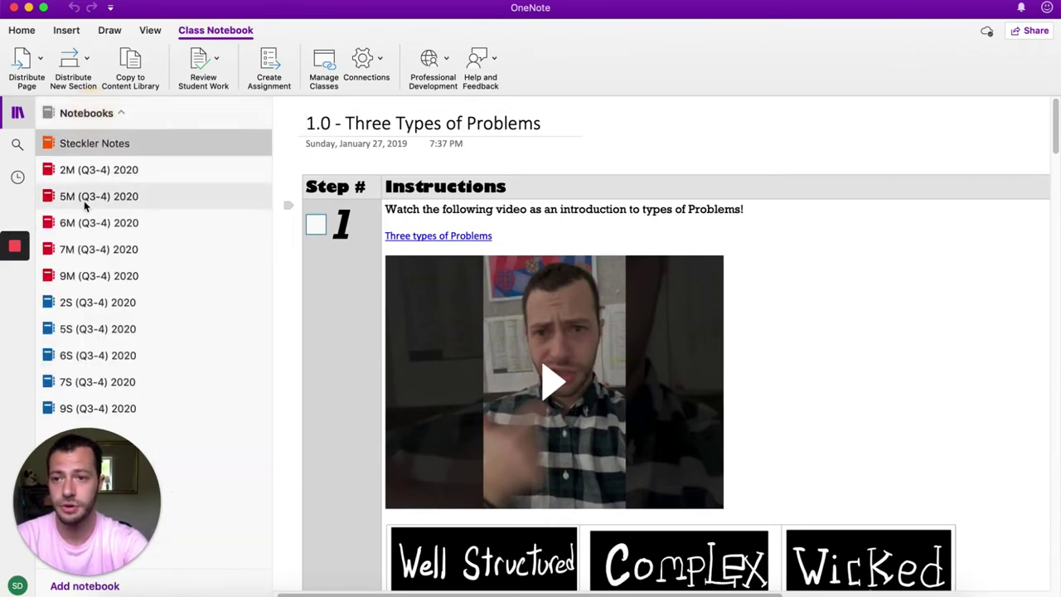
pyautogui.click(85, 116)
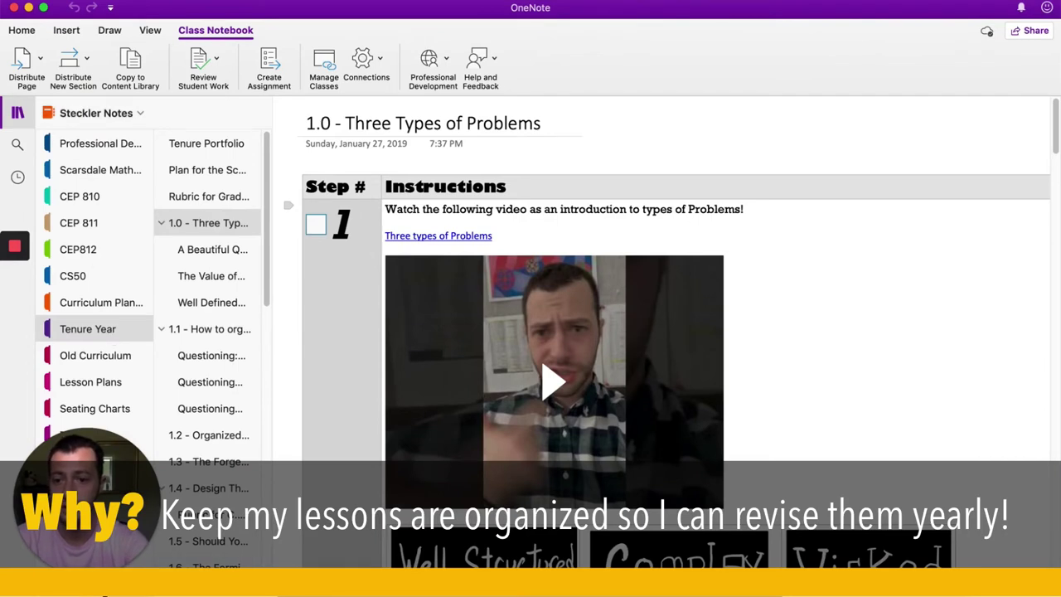
# - Add a new section named 'Example', correcting the typo in its name
pyautogui.click(79, 586)
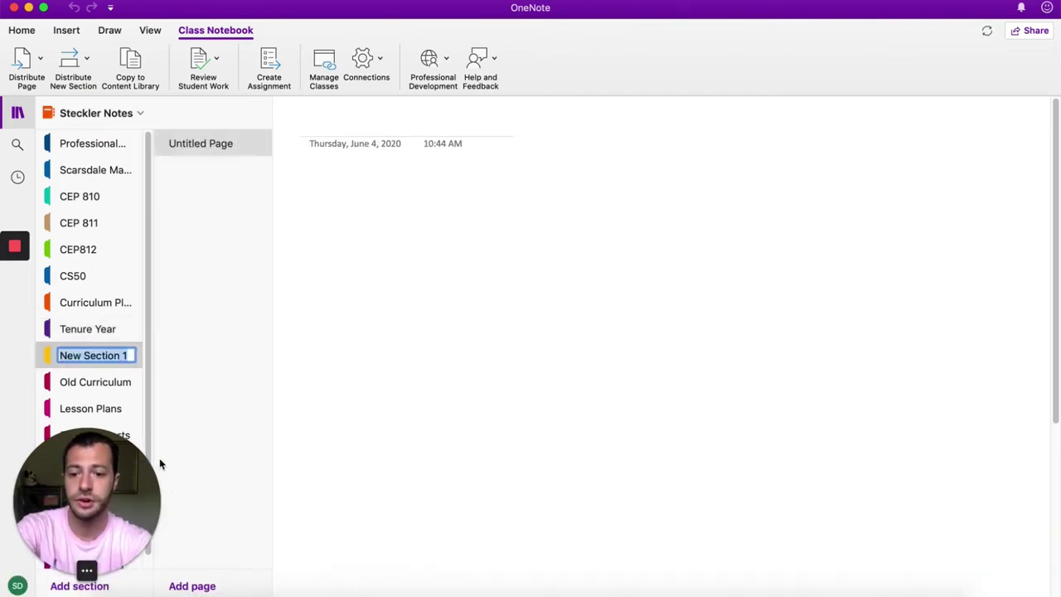
pyautogui.write('Examp,e')
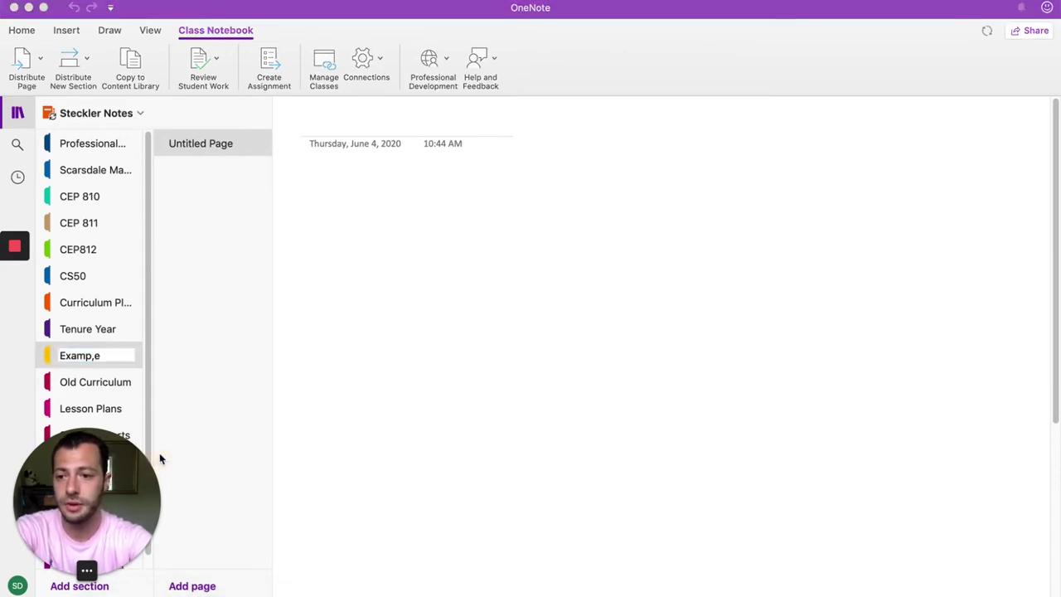
pyautogui.click(74, 356)
pyautogui.press('BackSpace')
pyautogui.press('BackSpace')
pyautogui.write('le')
pyautogui.click(200, 221)
# - Title the section's page 'Template' and move into the page body
pyautogui.click(316, 128)
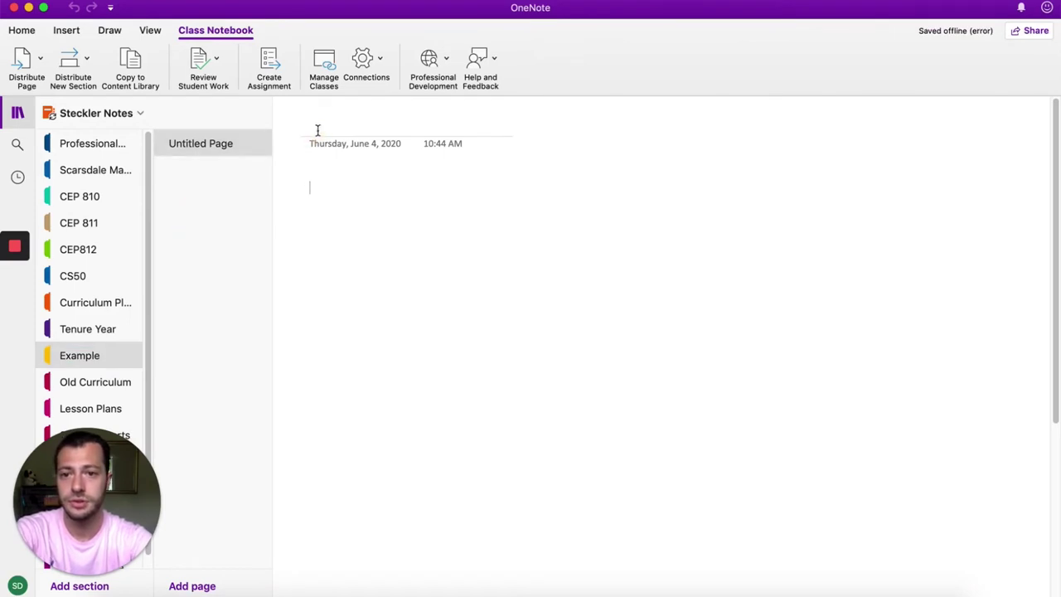
pyautogui.write('Template')
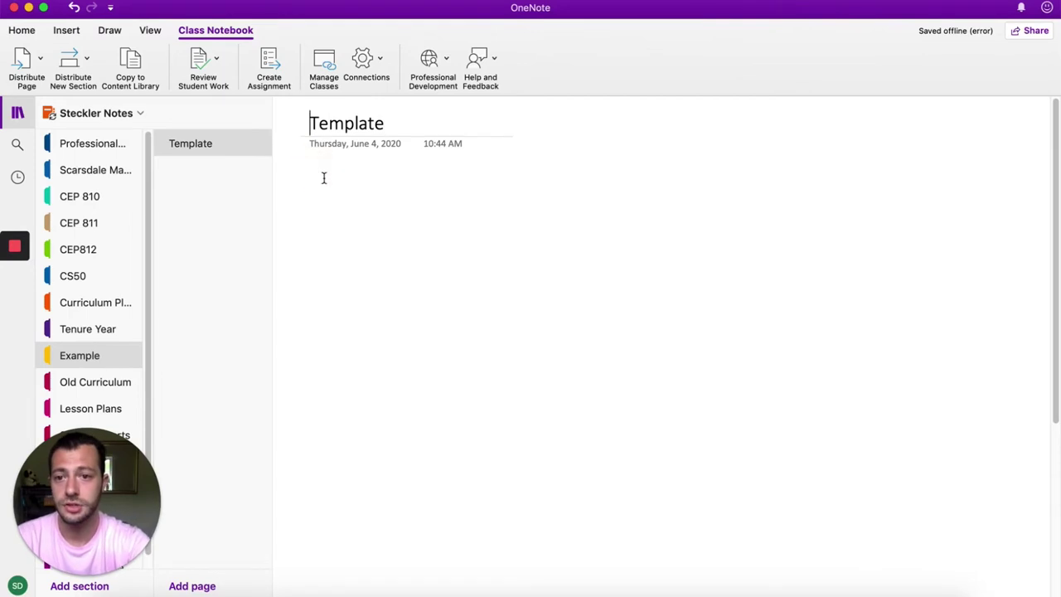
pyautogui.click(311, 171)
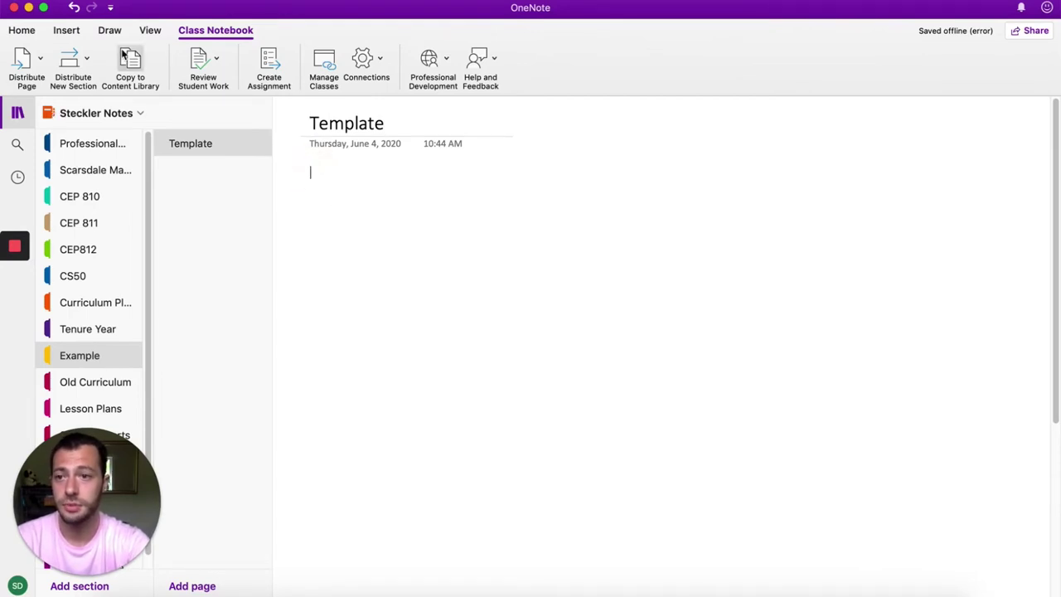
pyautogui.click(67, 31)
pyautogui.click(36, 62)
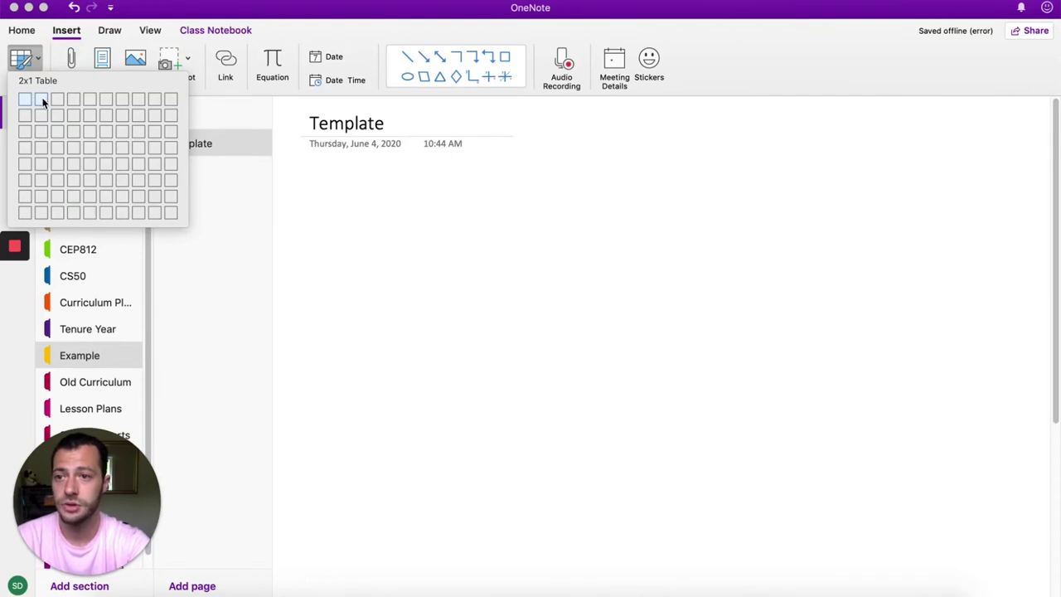
# - Insert a 2x1 table headed 'Step' and 'Instructions', with the Instructions column widened across the page
pyautogui.click(44, 101)
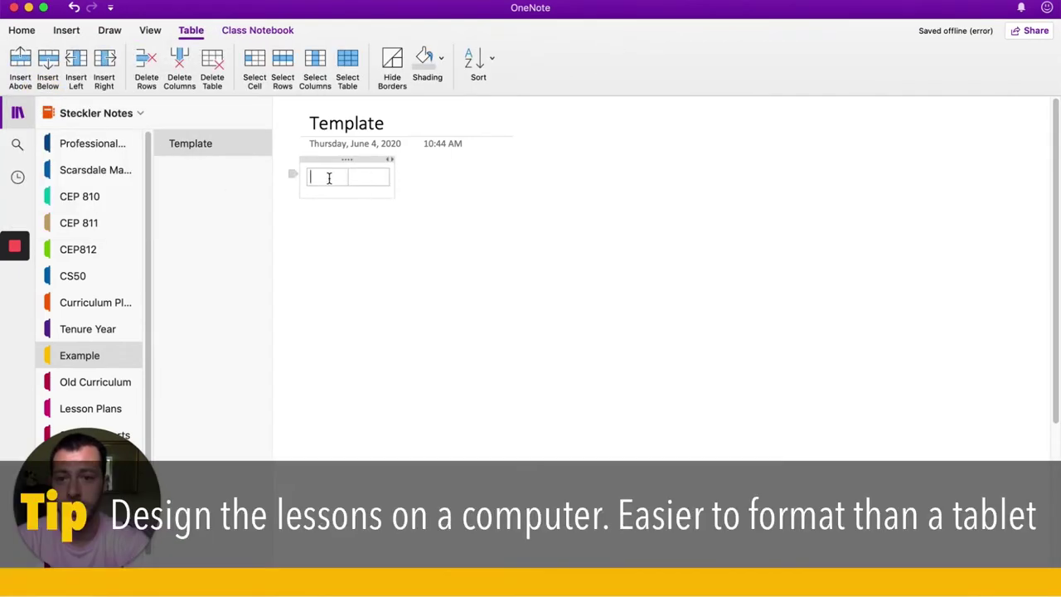
pyautogui.click(332, 177)
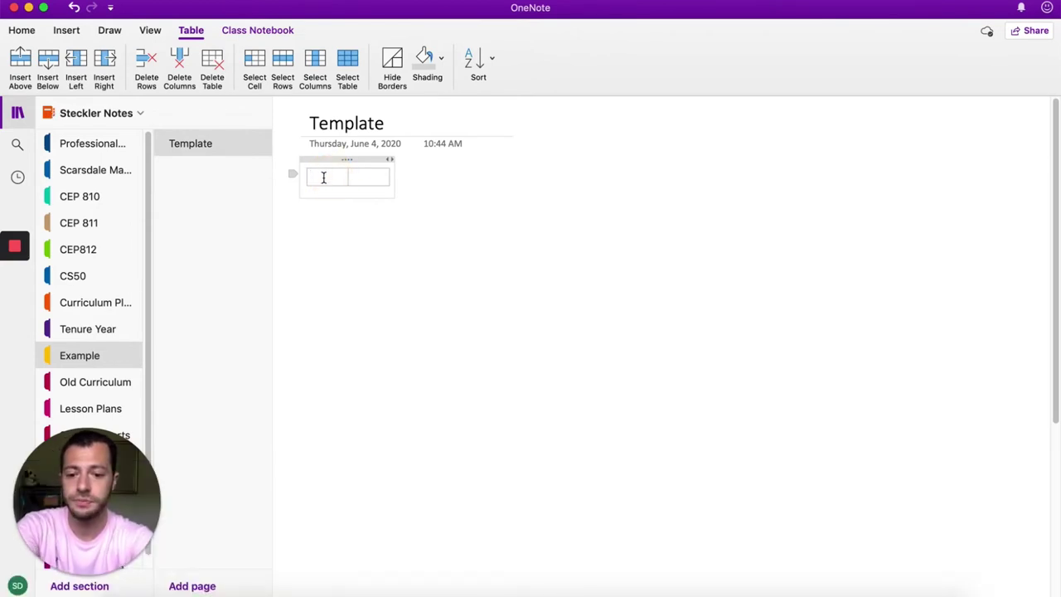
pyautogui.click(373, 176)
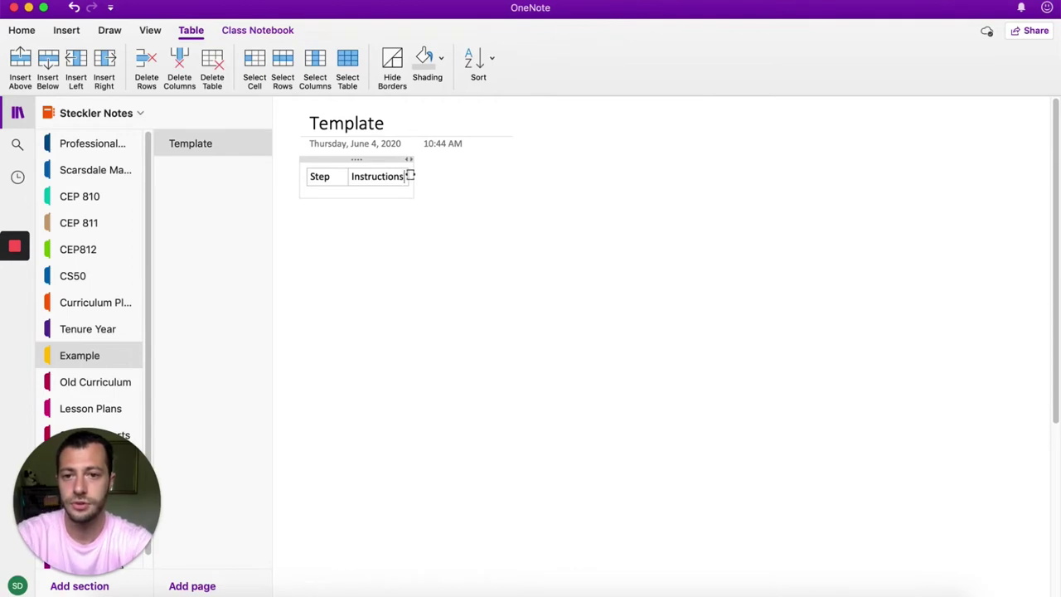
pyautogui.moveTo(408, 176); pyautogui.dragTo(945, 176)
pyautogui.click(336, 180)
pyautogui.click(381, 177)
pyautogui.click(406, 175)
pyautogui.moveTo(403, 176); pyautogui.dragTo(323, 176)
pyautogui.click(23, 32)
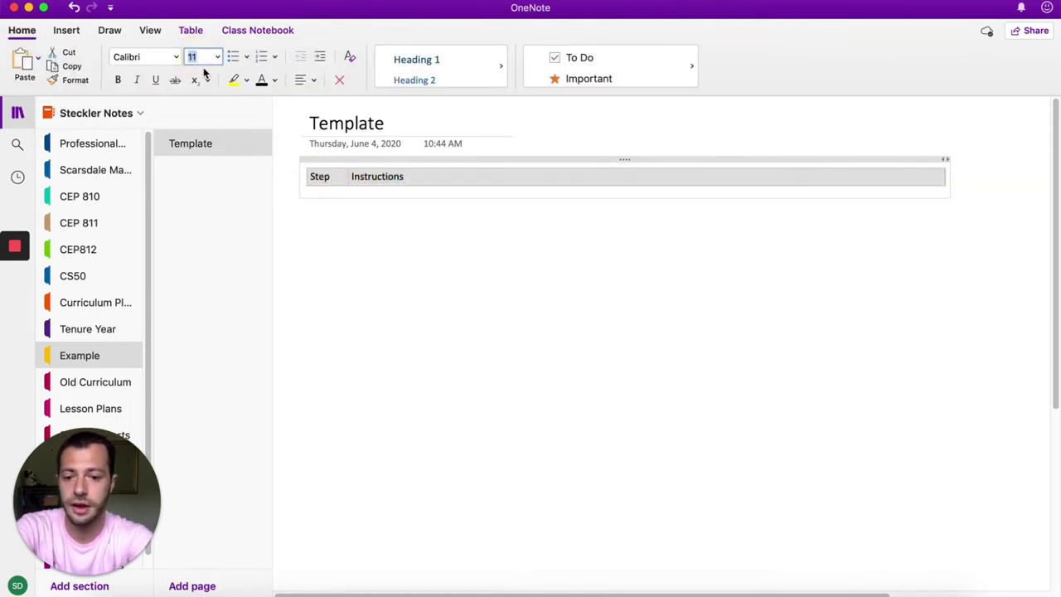
# - Format the 'Step' and 'Instructions' header text as bold 16-point Rockwell
pyautogui.press('Return')
pyautogui.press('super+b')
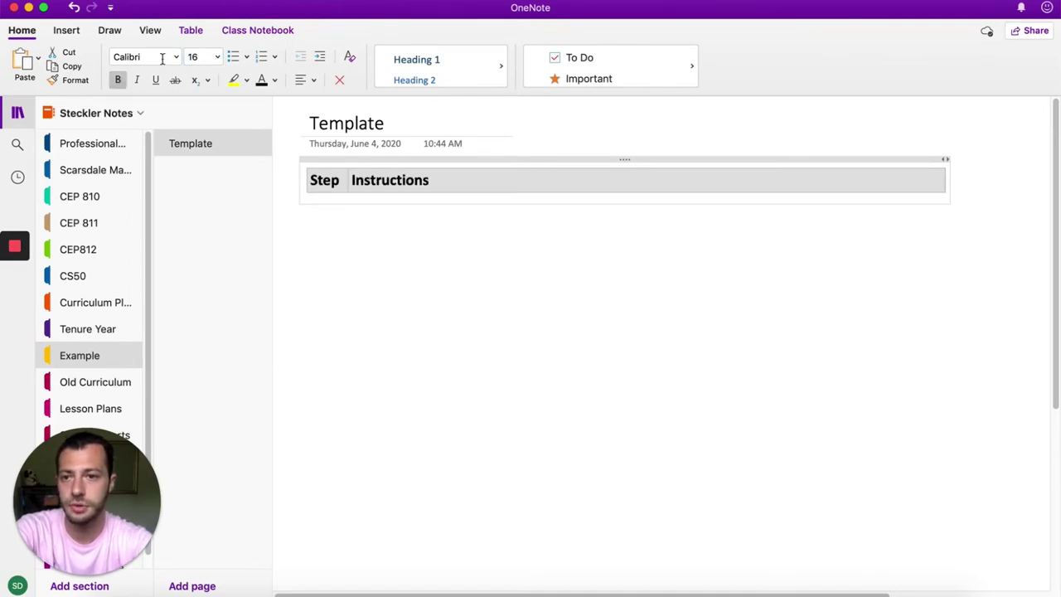
pyautogui.click(176, 56)
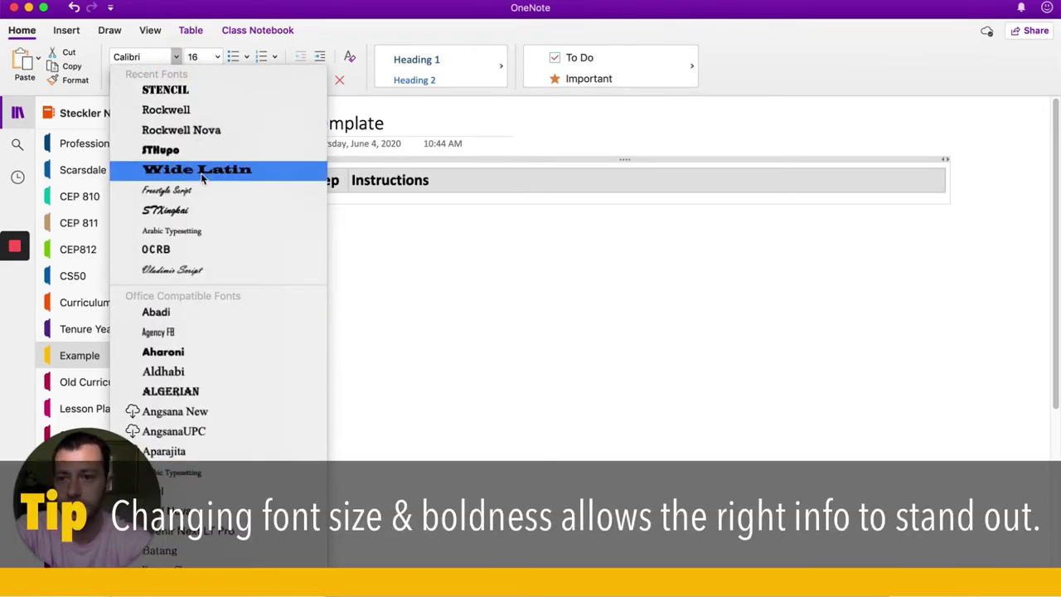
pyautogui.click(183, 112)
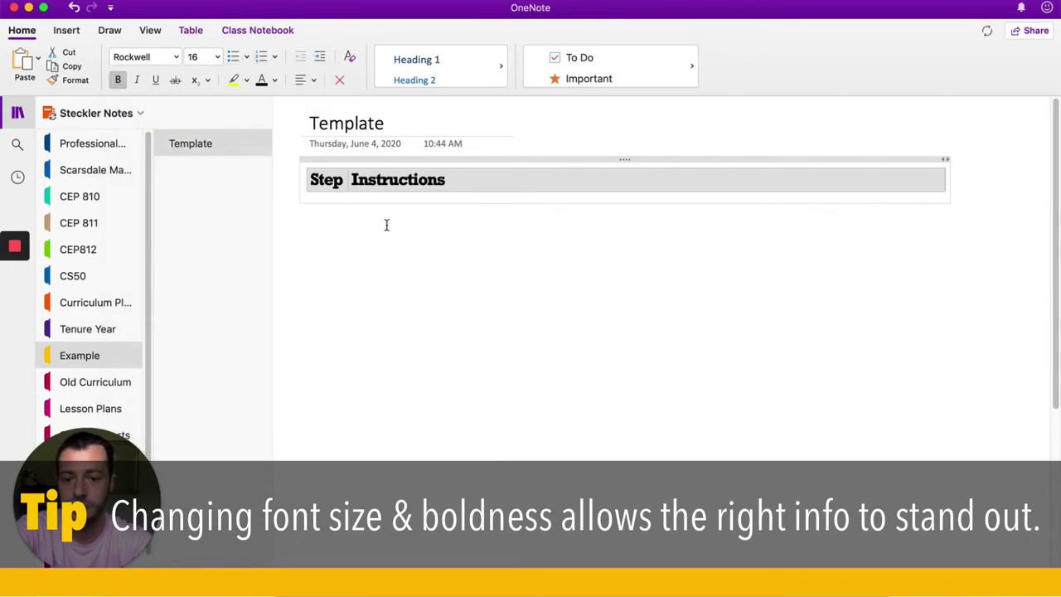
# - Shade the table's header row grey
pyautogui.click(400, 183)
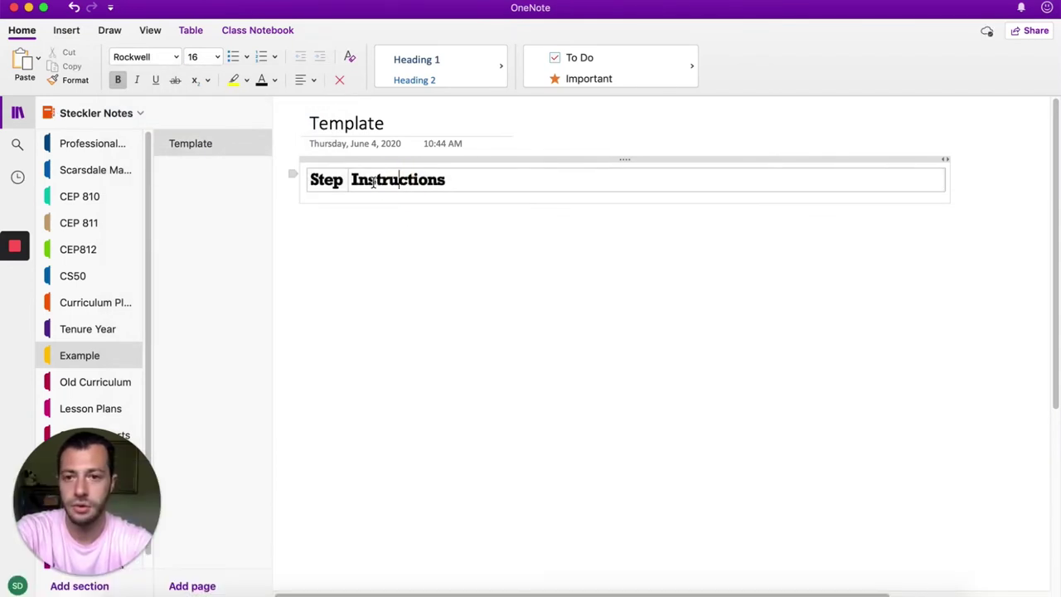
pyautogui.moveTo(315, 184); pyautogui.dragTo(404, 182)
pyautogui.click(191, 29)
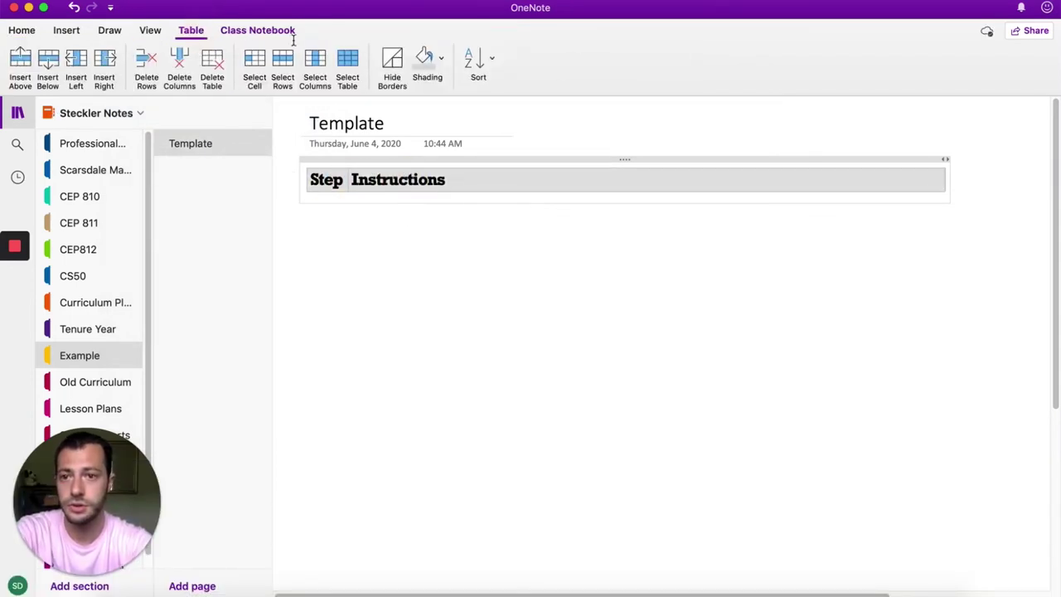
pyautogui.click(425, 60)
pyautogui.click(422, 188)
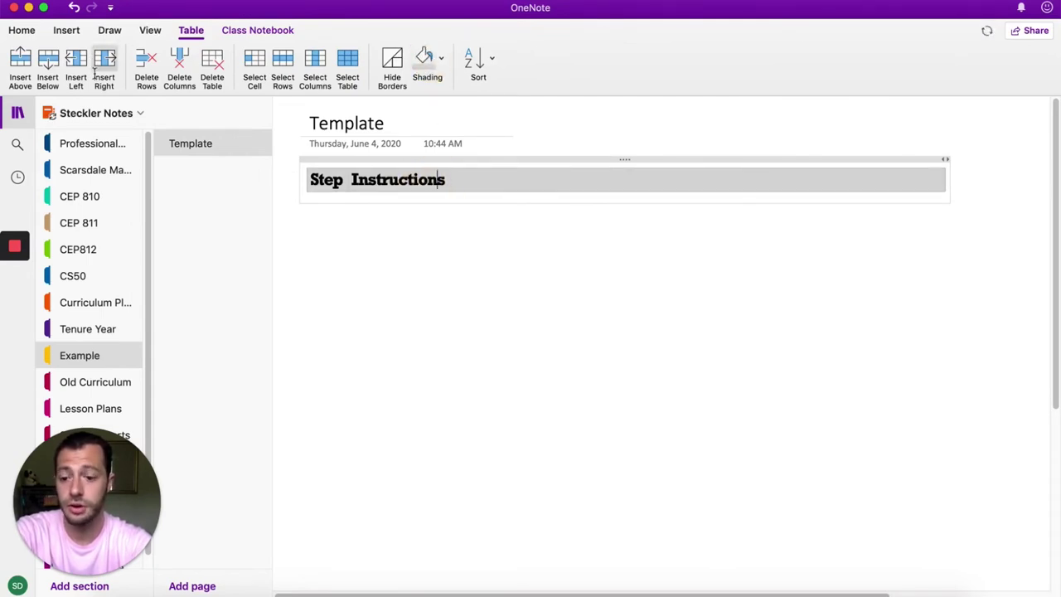
# - Add a row below the header with a white Instructions cell, then extend to steps 1–8
pyautogui.press('Return')
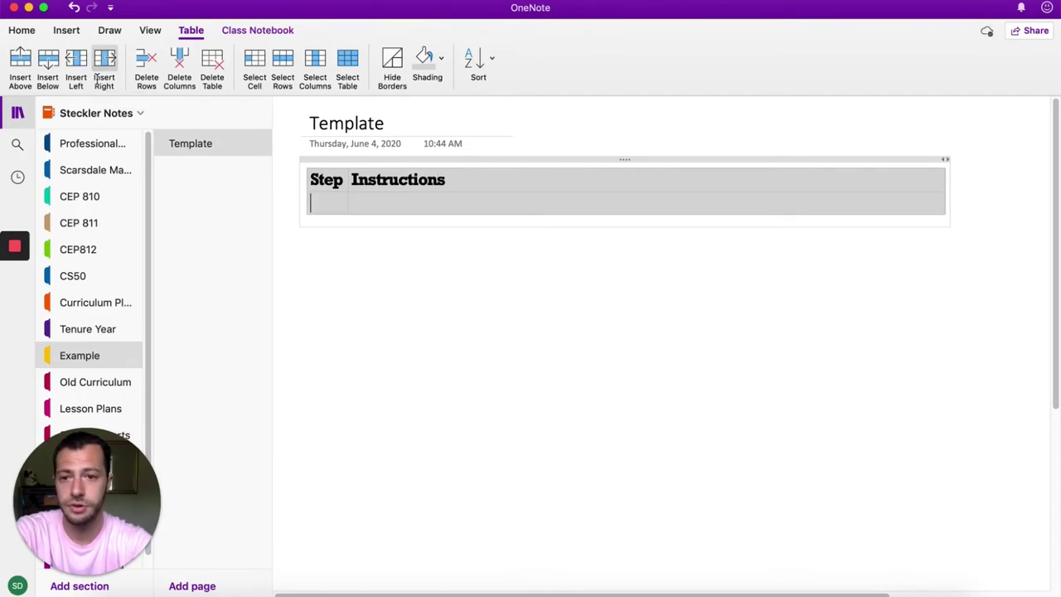
pyautogui.click(74, 8)
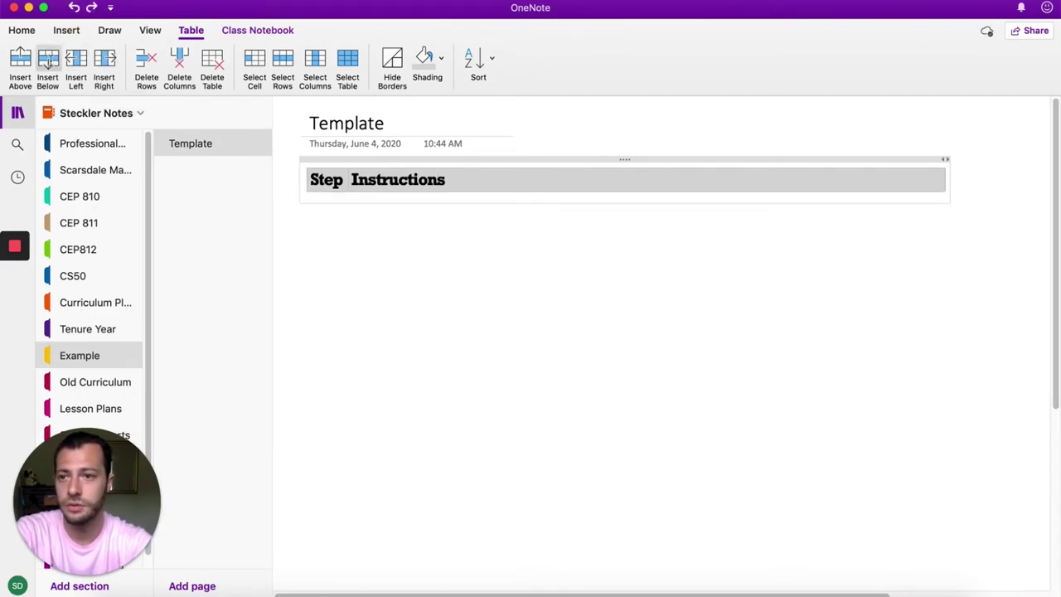
pyautogui.click(47, 65)
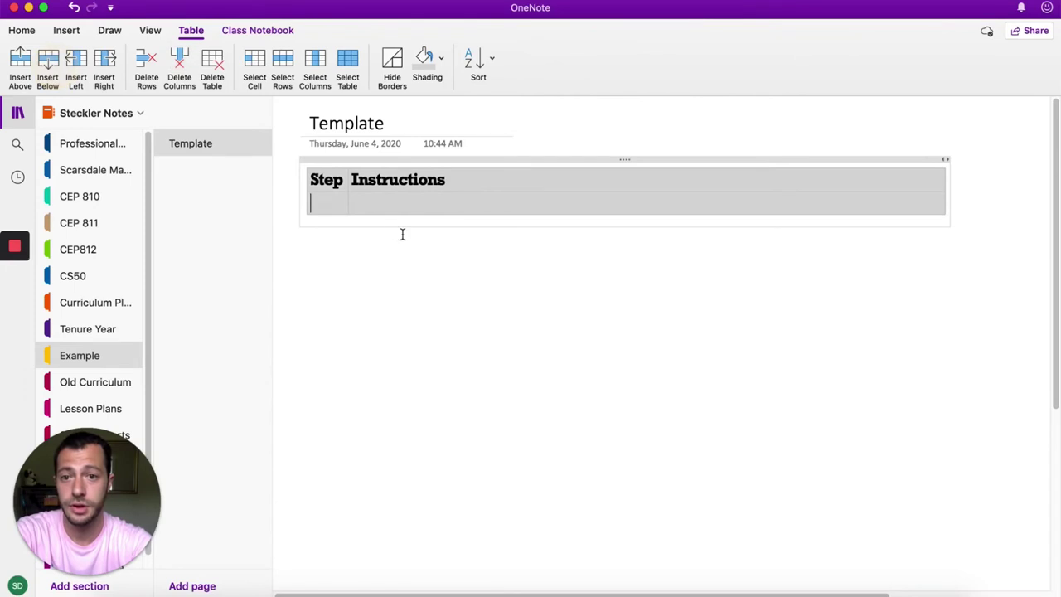
pyautogui.click(307, 204)
pyautogui.click(364, 202)
pyautogui.click(442, 60)
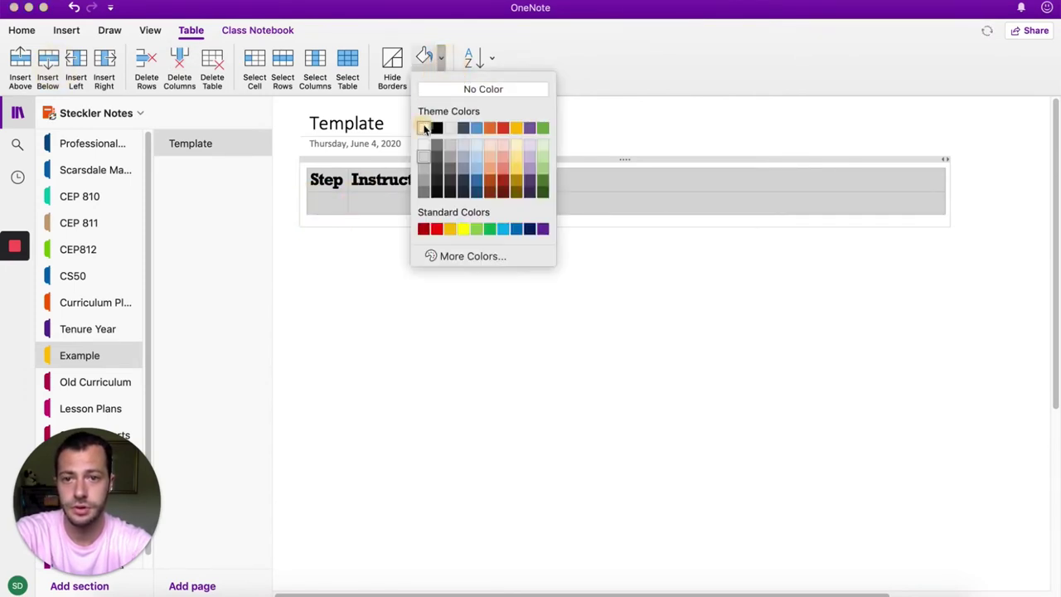
pyautogui.click(428, 126)
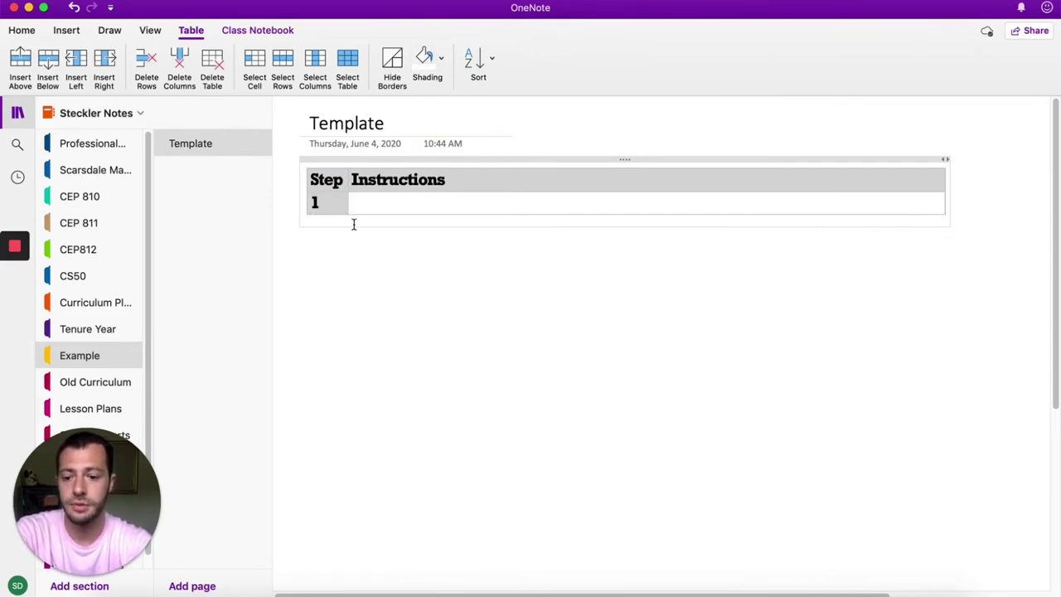
pyautogui.press('Return')
pyautogui.press('Return')
pyautogui.press('Return')
pyautogui.press('Return')
pyautogui.press('Return')
pyautogui.press('Return')
pyautogui.press('Return')
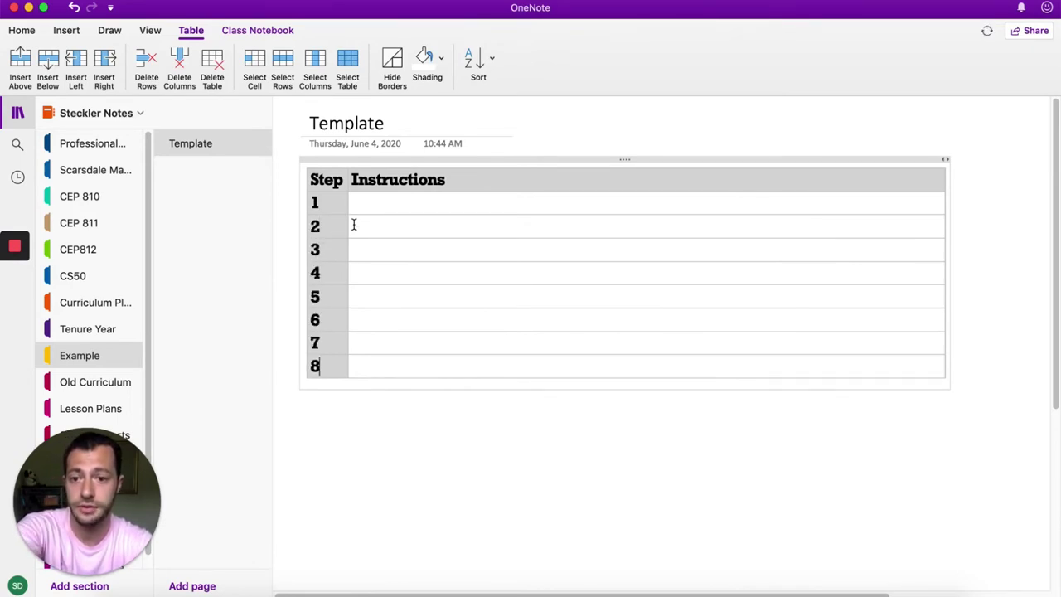
# - Tag step 1 with a To Do checkbox from the full tags list
pyautogui.click(315, 201)
pyautogui.click(21, 30)
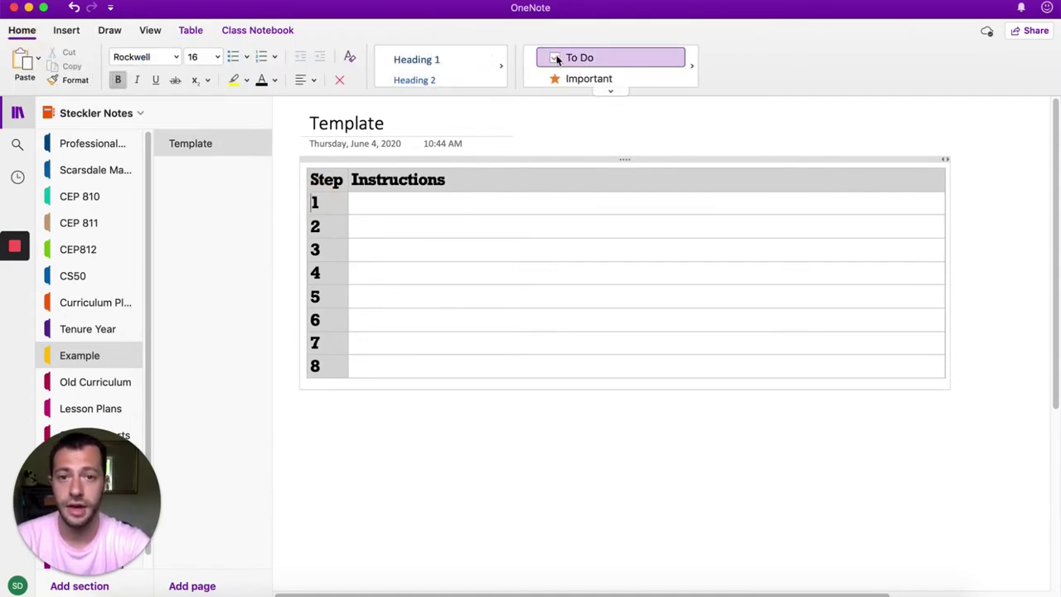
pyautogui.click(616, 96)
pyautogui.moveTo(616, 234)
pyautogui.click(600, 117)
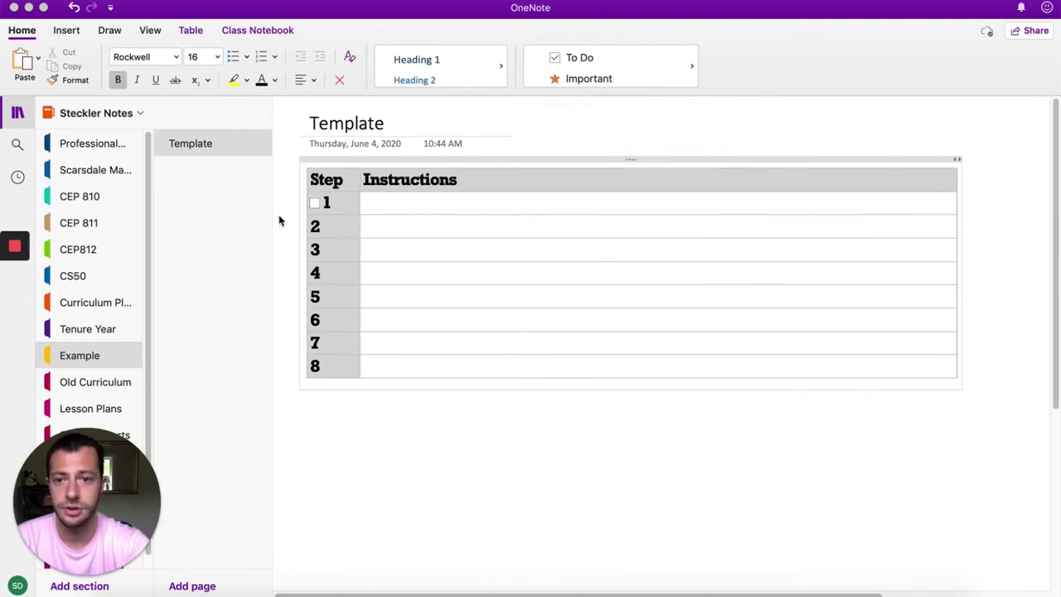
pyautogui.click(317, 204)
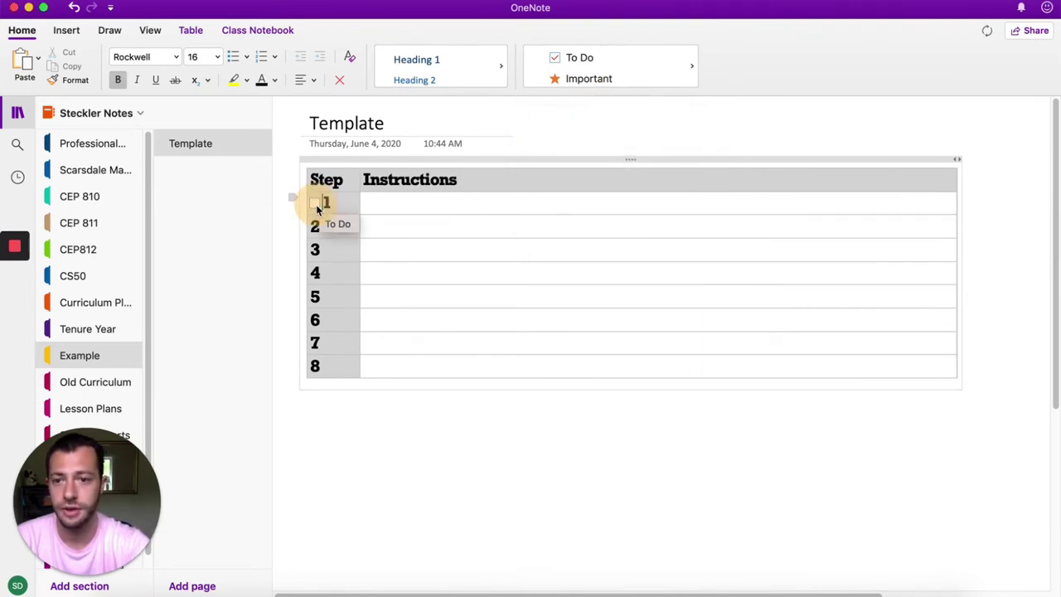
# - Add To Do checkboxes beside step numbers 2 through 8
pyautogui.click(313, 223)
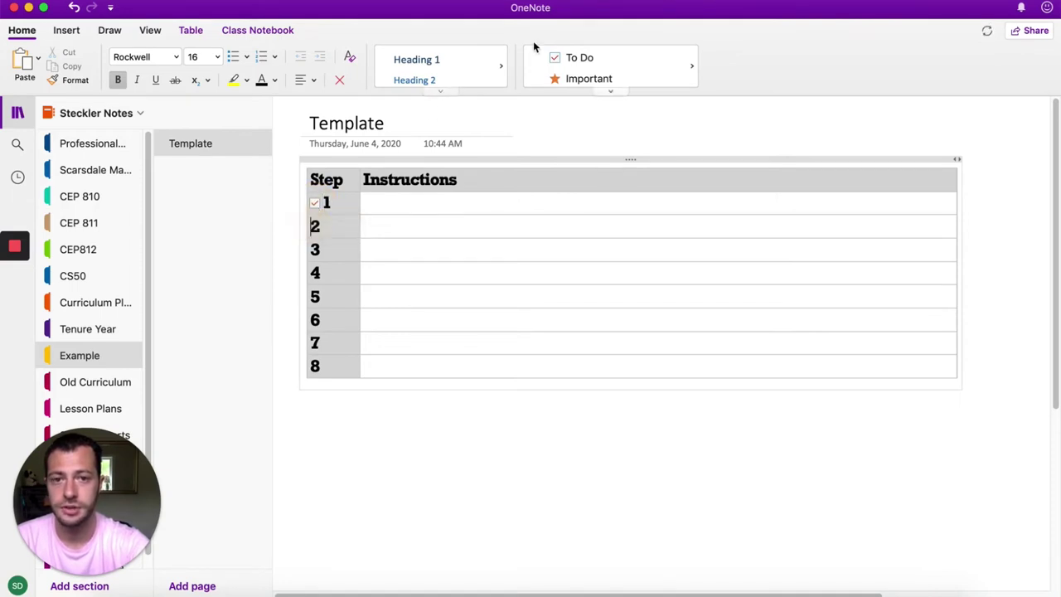
pyautogui.click(558, 60)
pyautogui.press('Down')
pyautogui.click(557, 59)
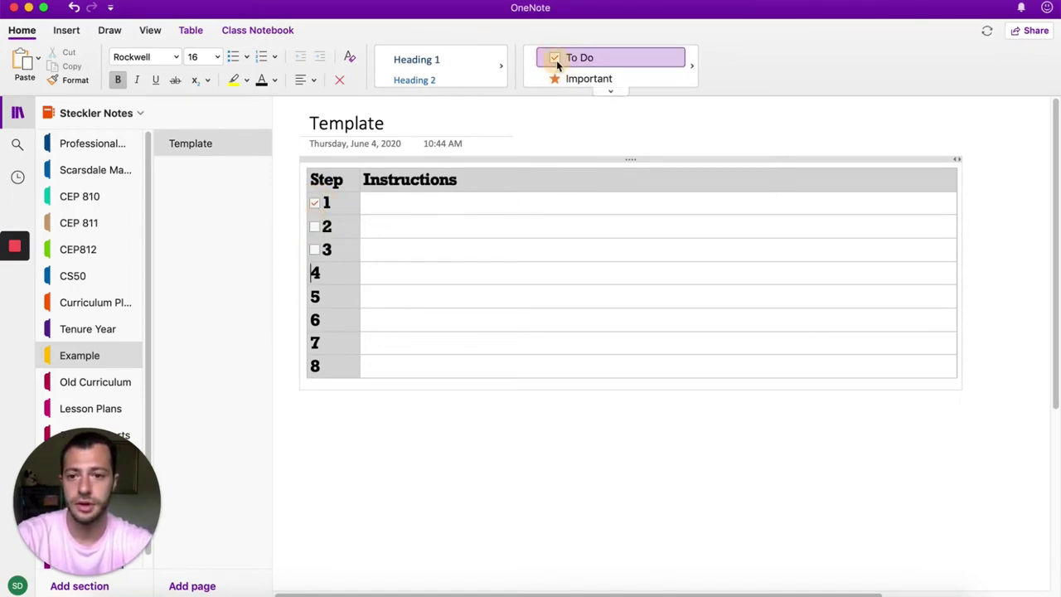
pyautogui.click(556, 60)
pyautogui.press('Down')
pyautogui.click(556, 60)
pyautogui.press('Down')
pyautogui.click(556, 60)
pyautogui.press('Down')
pyautogui.click(556, 60)
pyautogui.click(556, 60)
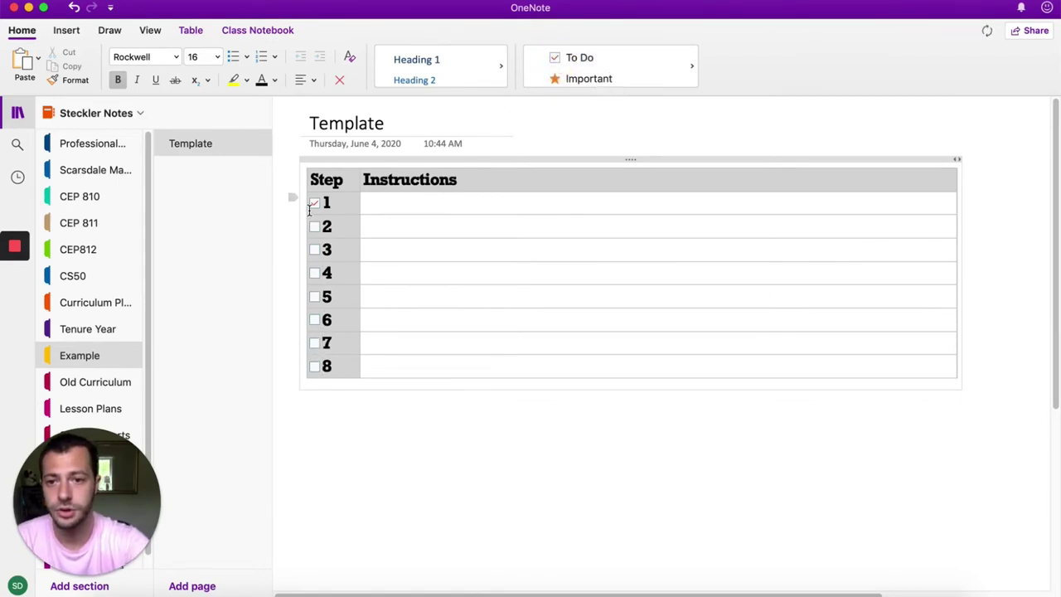
# - Write size-12 bold 'Task:' plus 'Watch the following video and then summarize what you learned below.' in step 1
pyautogui.click(408, 205)
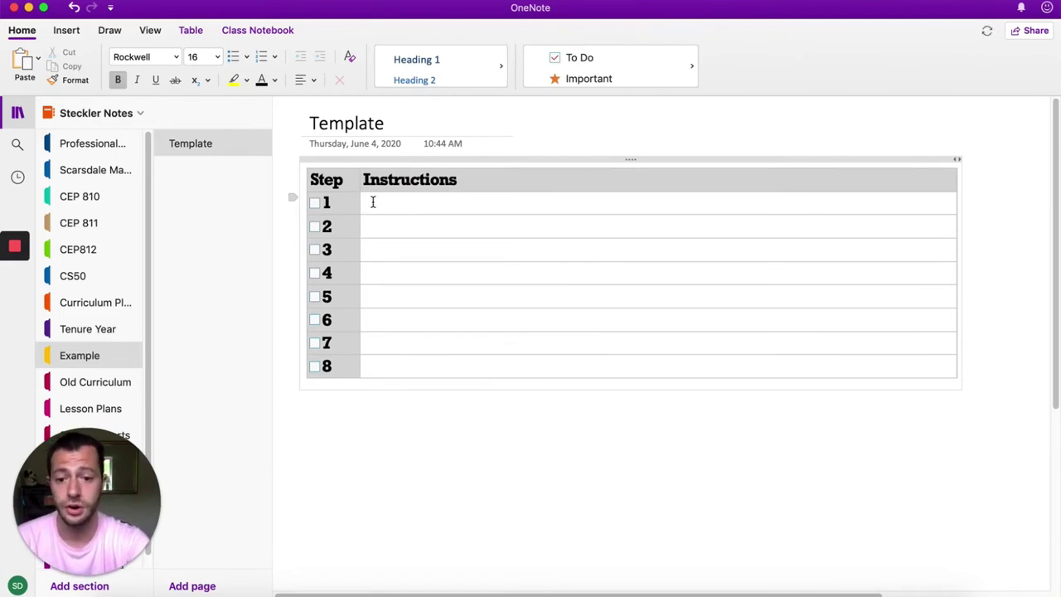
pyautogui.click(204, 57)
pyautogui.write('12')
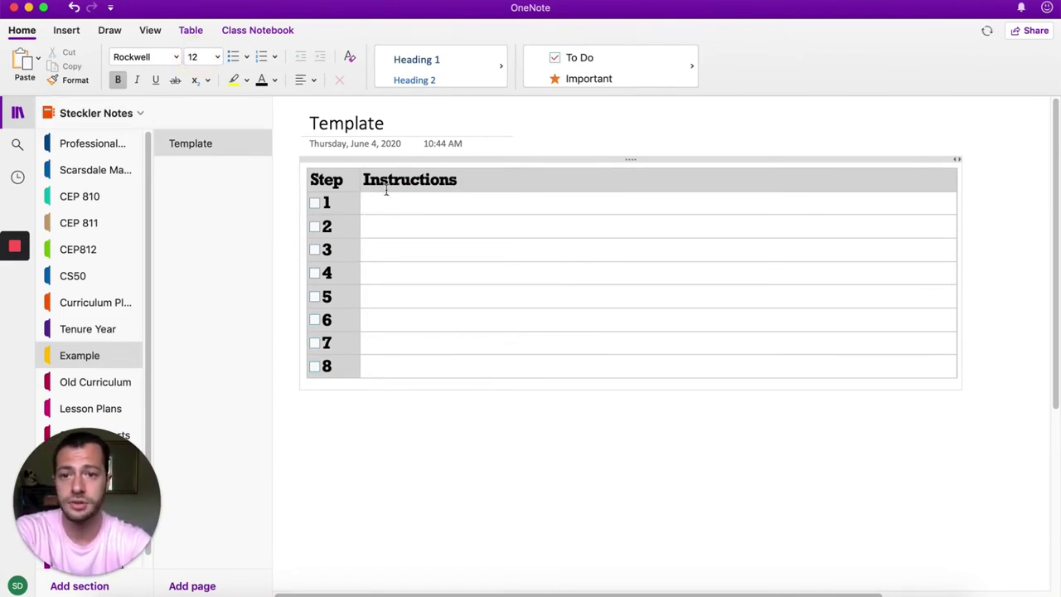
pyautogui.write('Task')
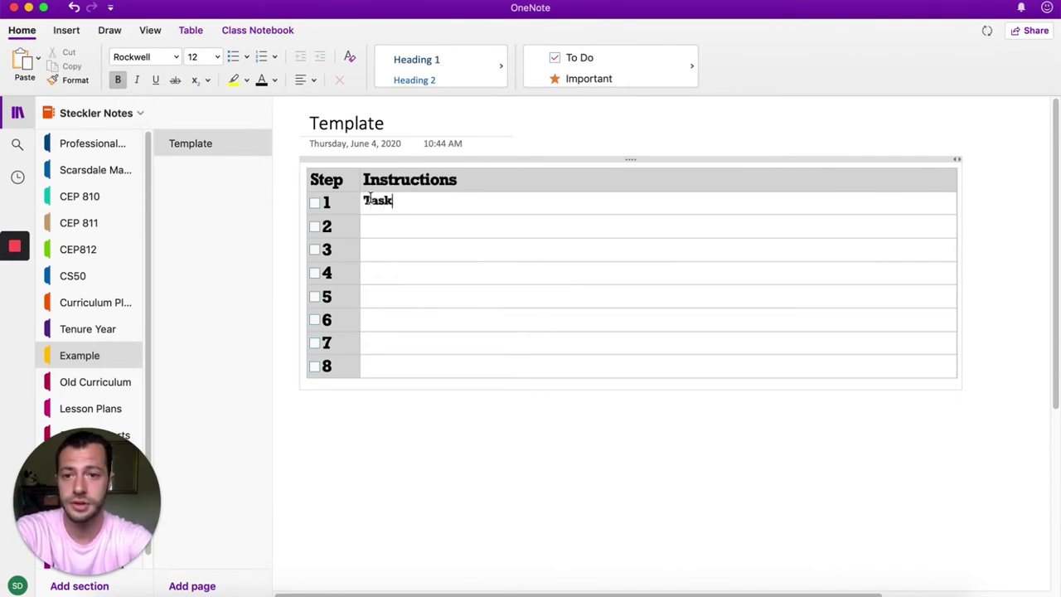
pyautogui.write(':')
pyautogui.press('super+b')
pyautogui.write('Watch the following video and then summarize what you learned below.')
pyautogui.press('Return')
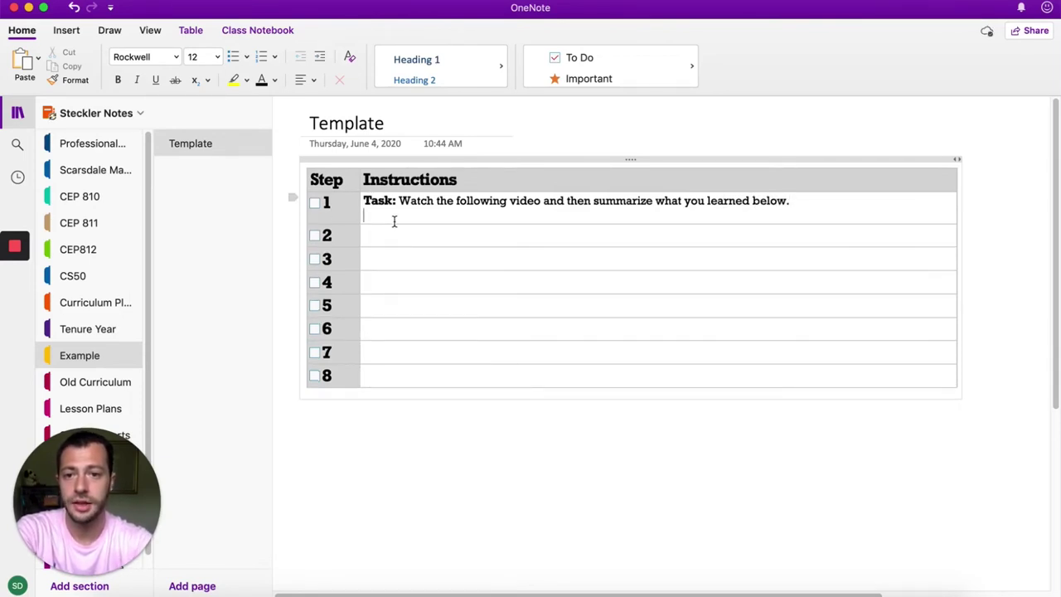
# - Insert a 1x1 table under the step 1 task text and widen it across the cell
pyautogui.click(68, 30)
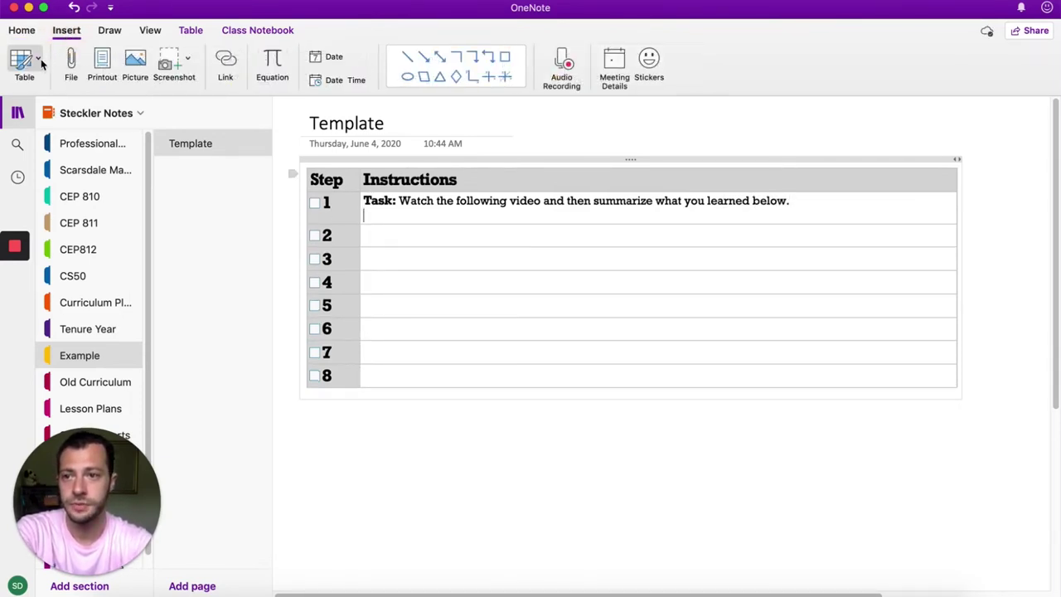
pyautogui.click(38, 61)
pyautogui.click(26, 99)
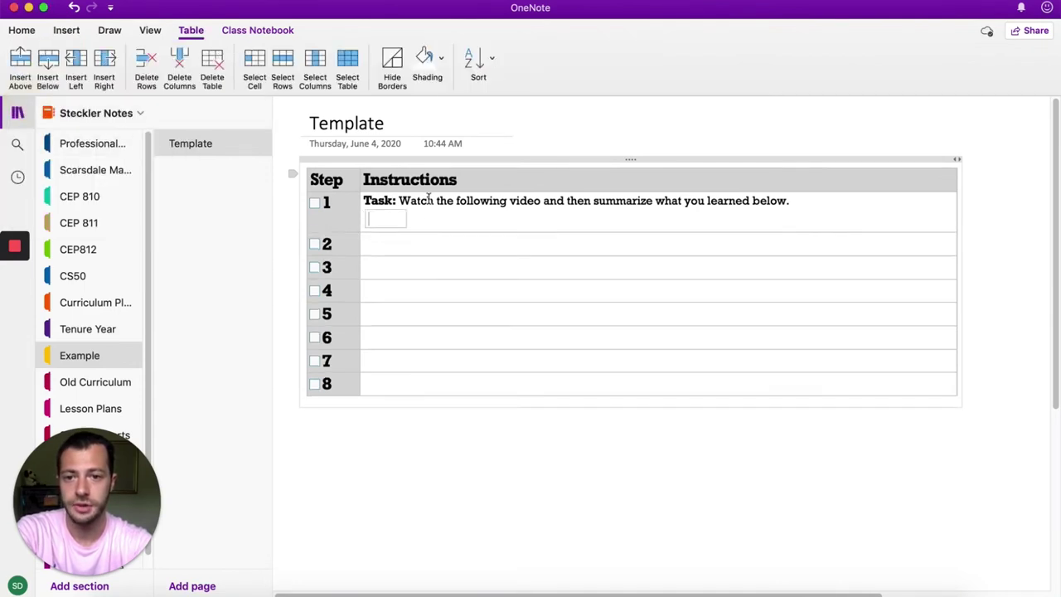
pyautogui.moveTo(406, 220); pyautogui.dragTo(814, 219)
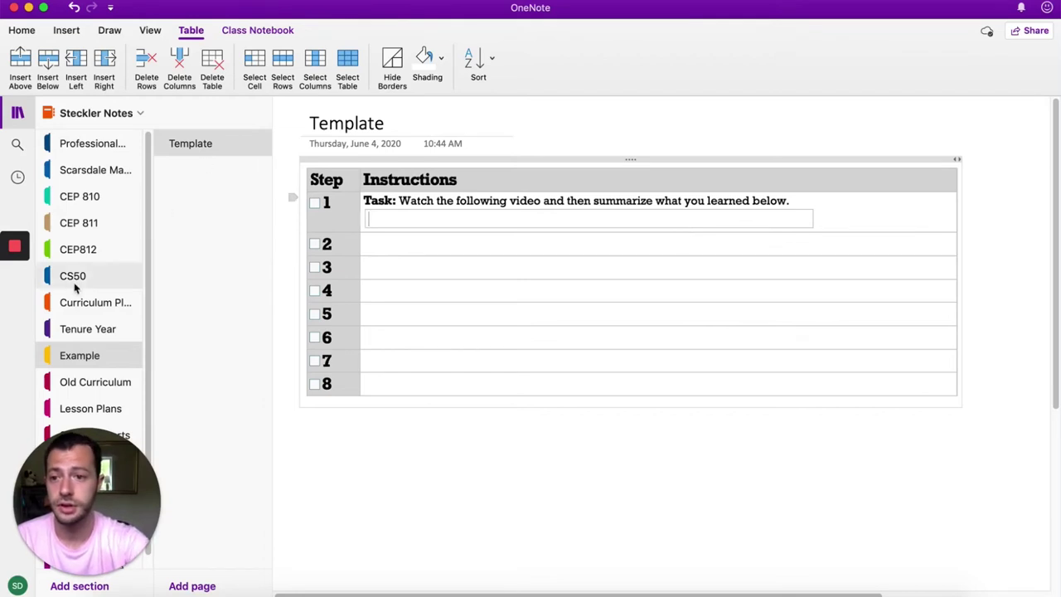
# - Open Tenure Year's '1.2 - Organized Curiosity' page and select its step 3 Find Tool link and question
pyautogui.click(90, 330)
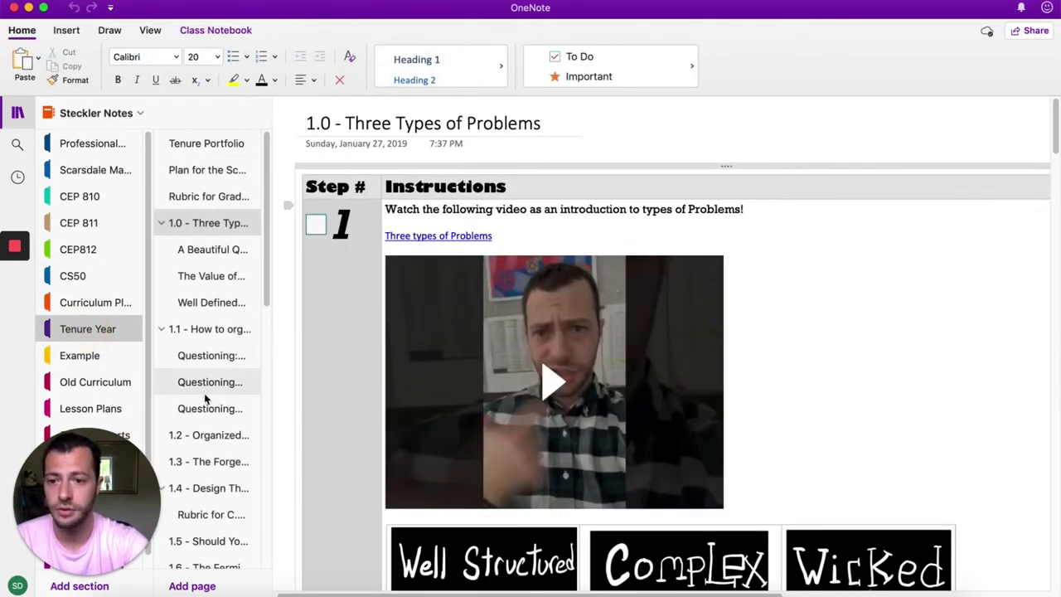
pyautogui.scroll(-5, 208, 365)
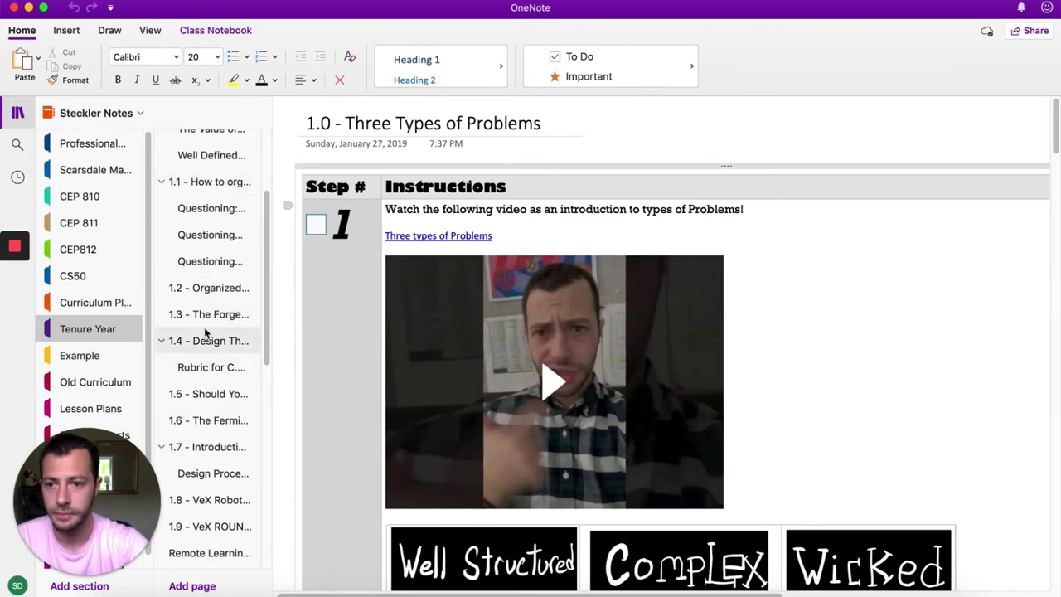
pyautogui.click(209, 290)
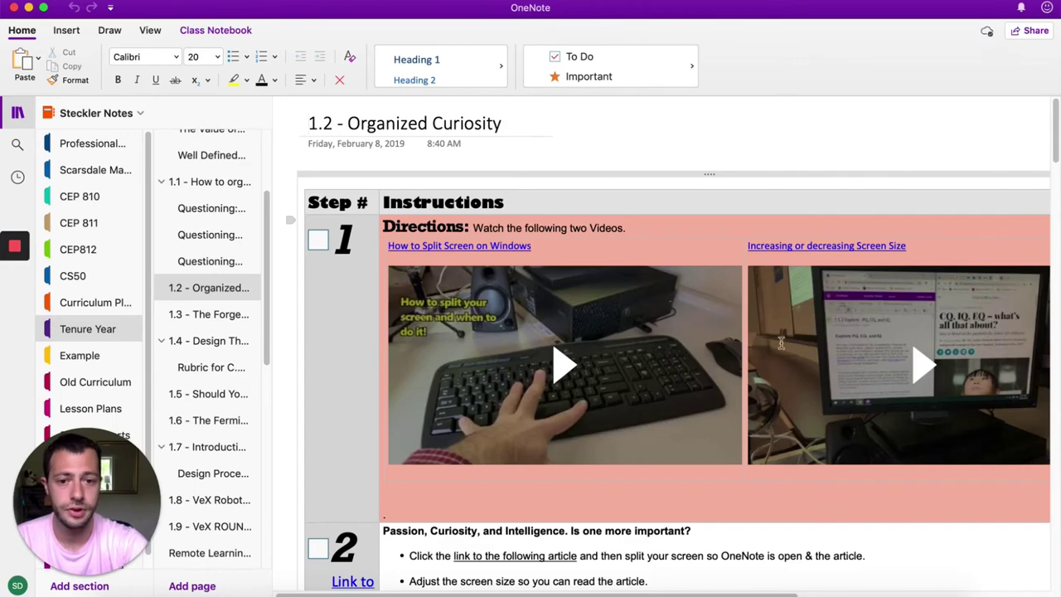
pyautogui.scroll(-5, 542, 341)
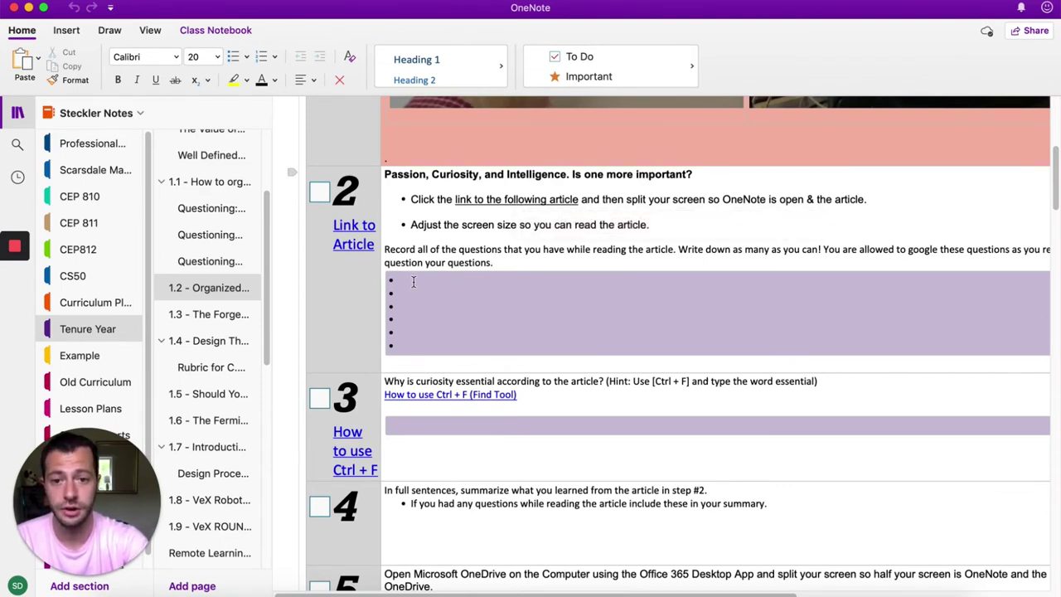
pyautogui.moveTo(520, 396); pyautogui.dragTo(386, 401)
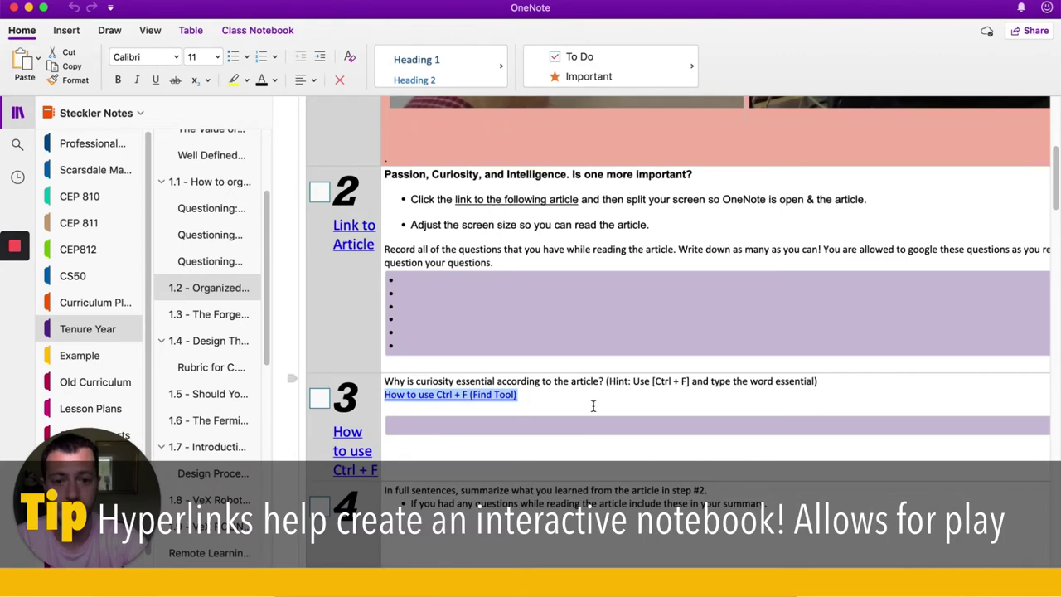
pyautogui.scroll(-2, 593, 406)
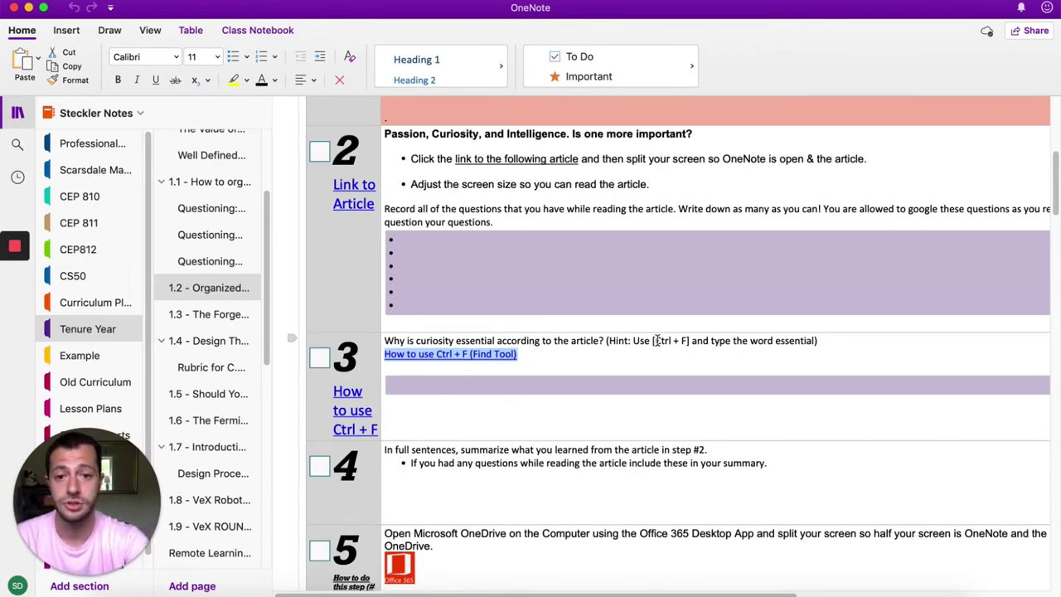
pyautogui.moveTo(428, 341); pyautogui.dragTo(603, 341)
# - Watch the 'How to use Ctrl + F (Find Tool)' YouTube video, then close it to return to OneNote
pyautogui.click(464, 362)
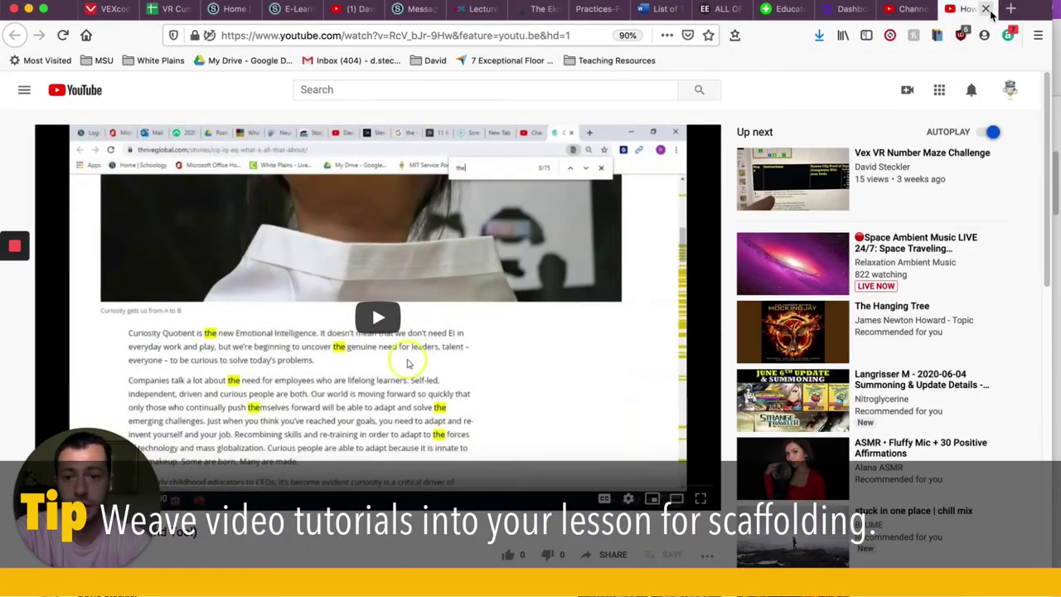
pyautogui.click(987, 9)
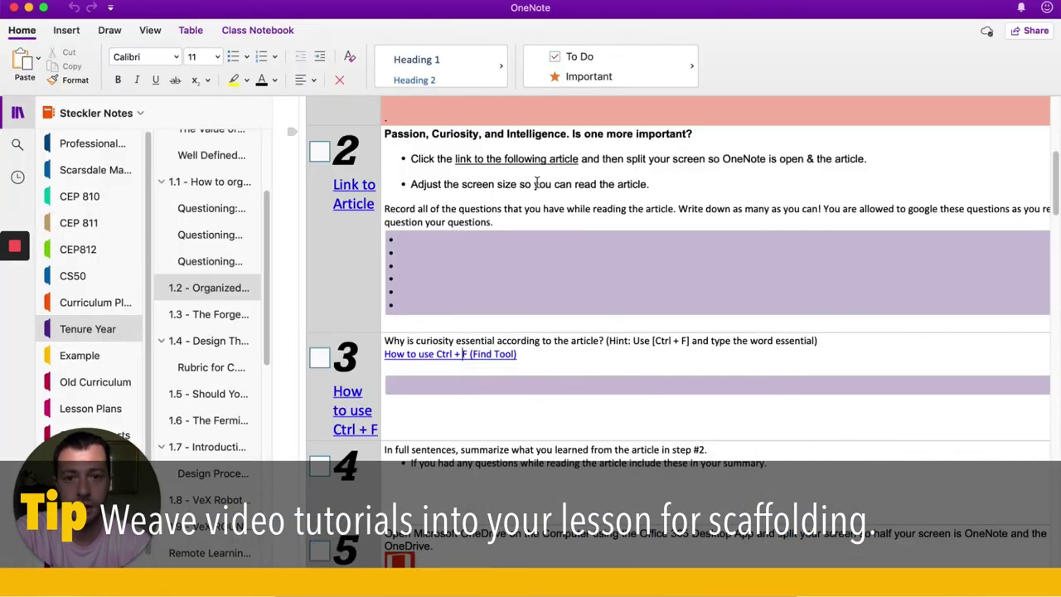
# - Search the CQ, IQ, EQ article for 'essential' and select the sentence saying curiosity is essential
pyautogui.click(522, 166)
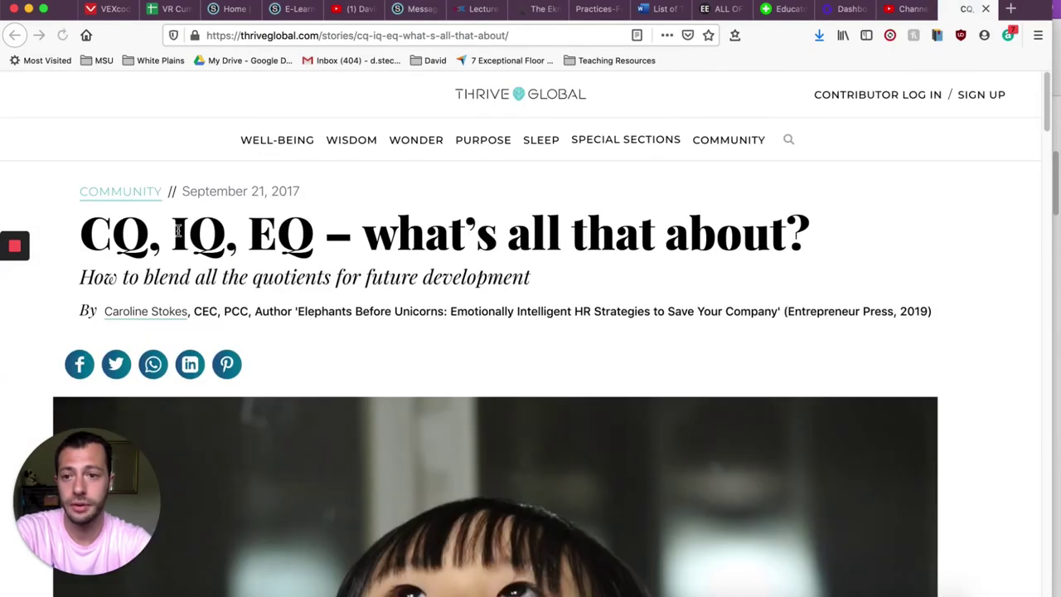
pyautogui.scroll(-3, 235, 239)
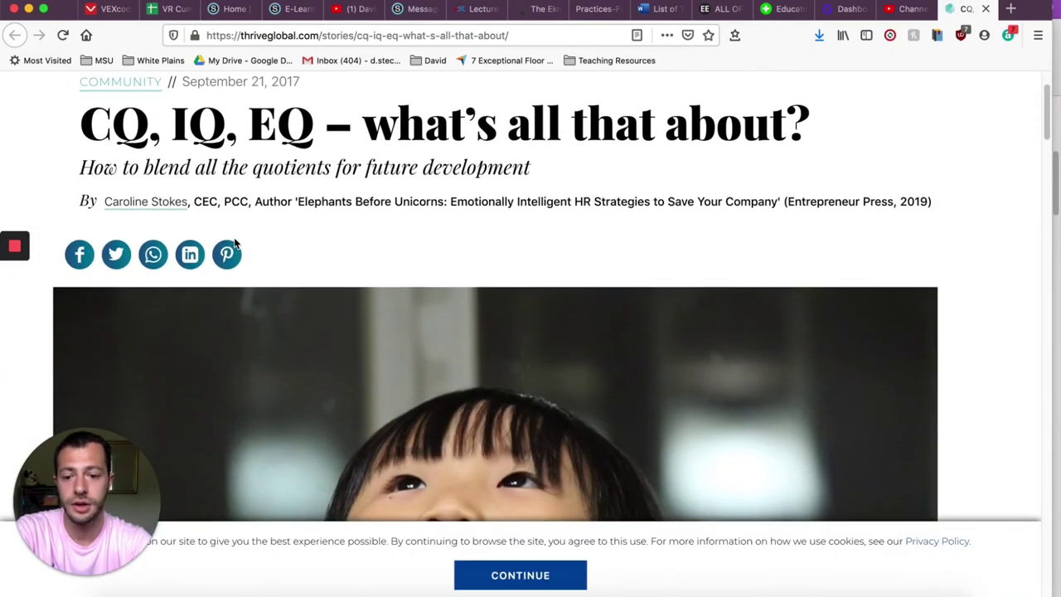
pyautogui.hotkey('ctrl', 'f')
pyautogui.write('curio')
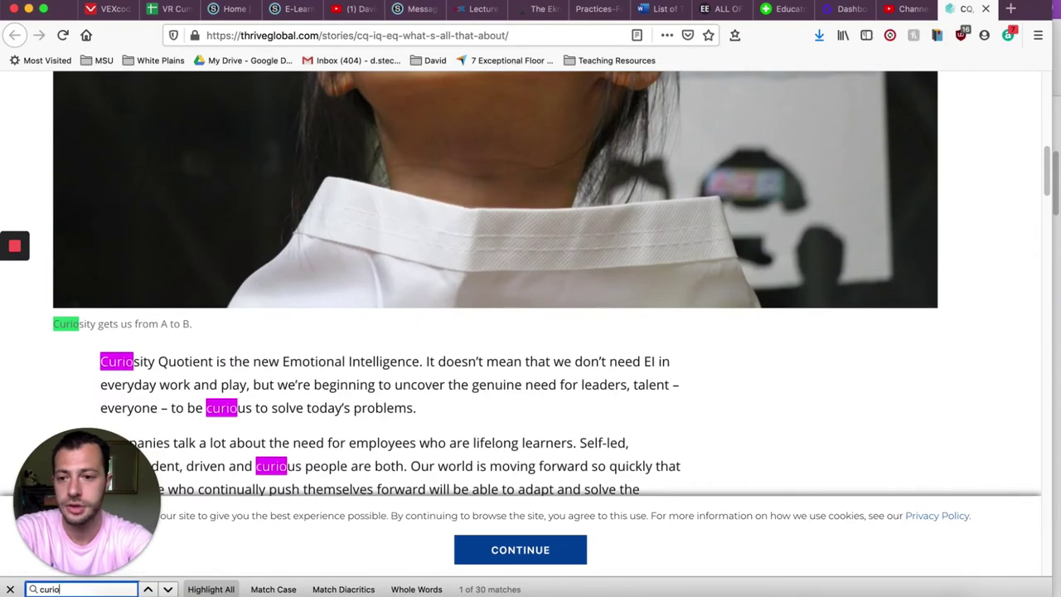
pyautogui.press('super+a')
pyautogui.write('essential')
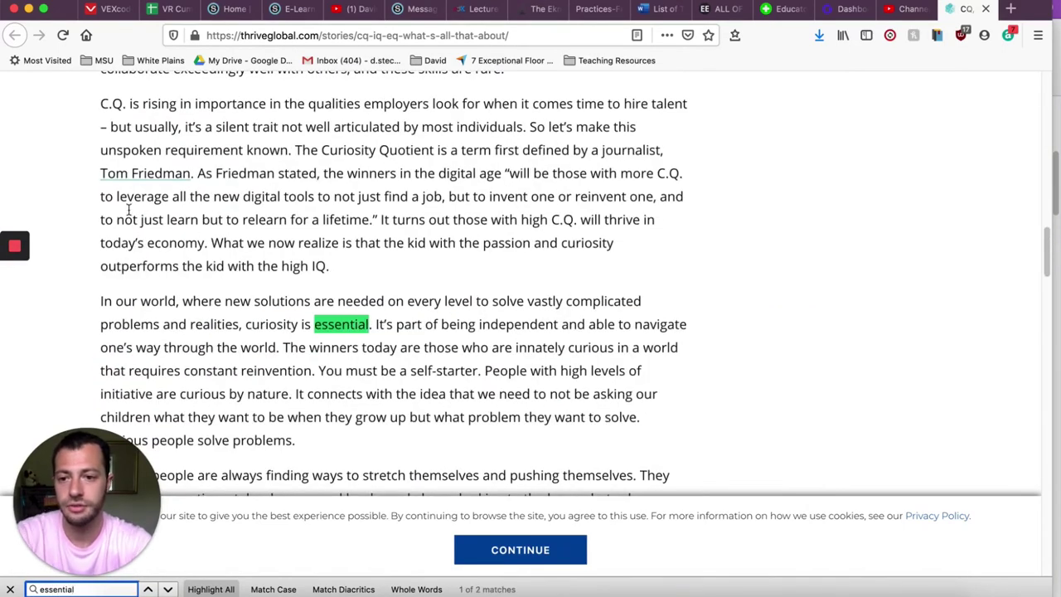
pyautogui.moveTo(247, 325); pyautogui.dragTo(601, 348)
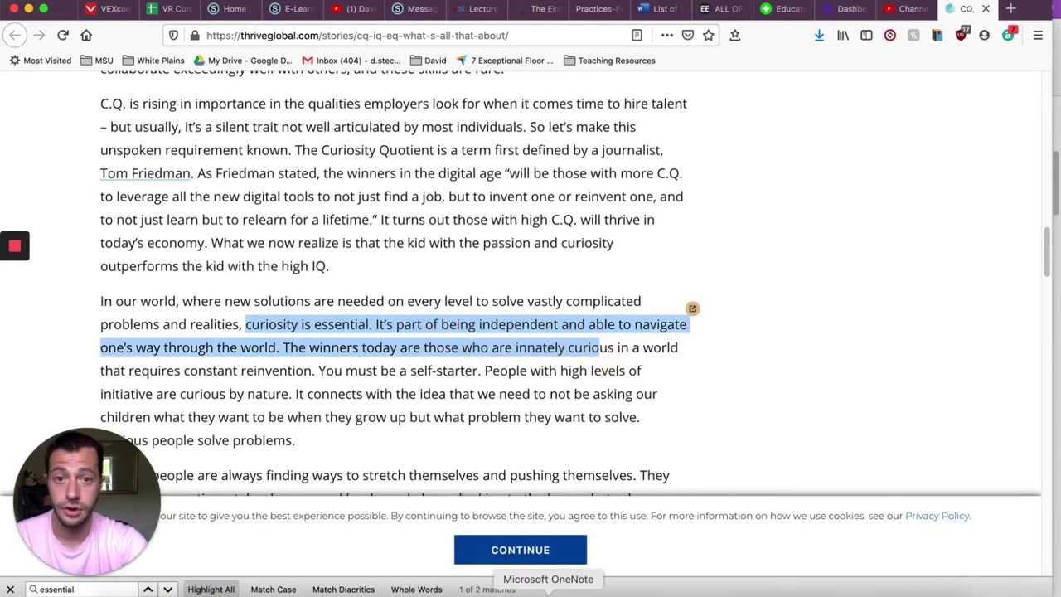
pyautogui.click(548, 592)
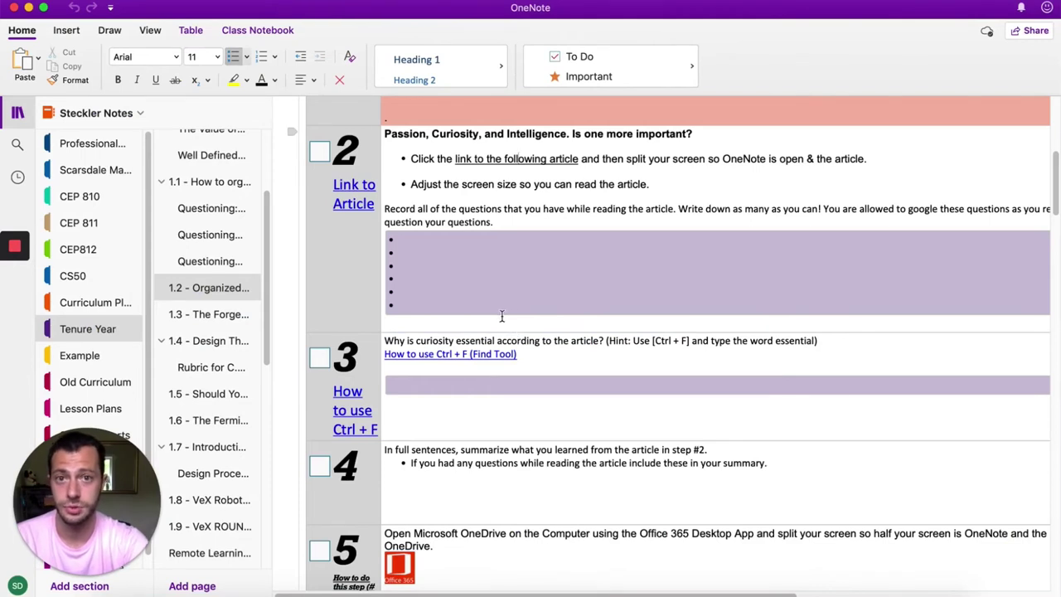
pyautogui.click(463, 301)
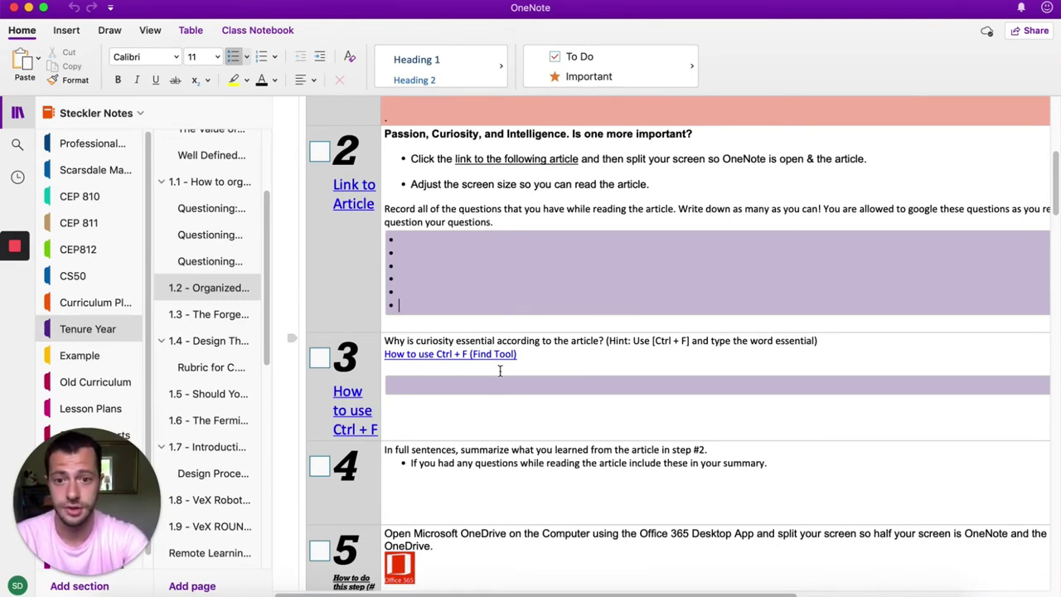
pyautogui.scroll(5, 414, 208)
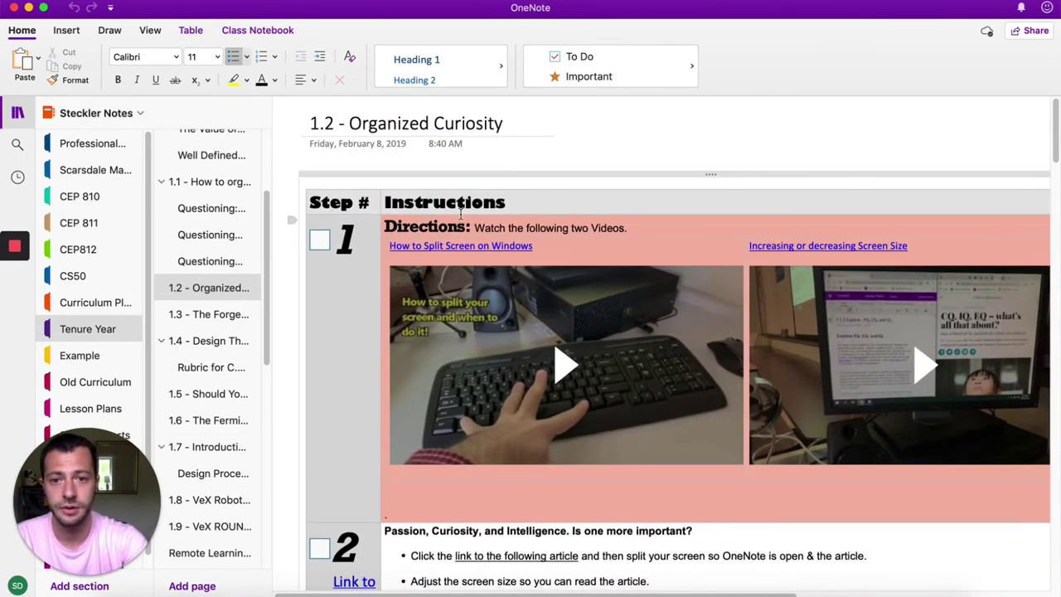
pyautogui.scroll(-10, 531, 332)
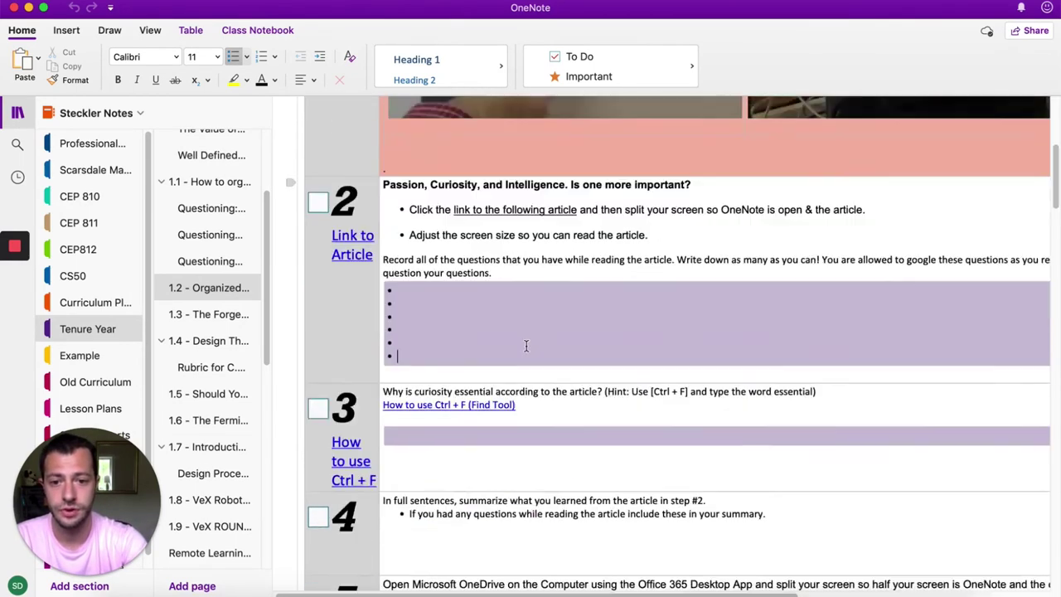
# - Open the 1.3 - The Forgetting Curve page and scroll through its videos and purple Task boxes
pyautogui.click(224, 318)
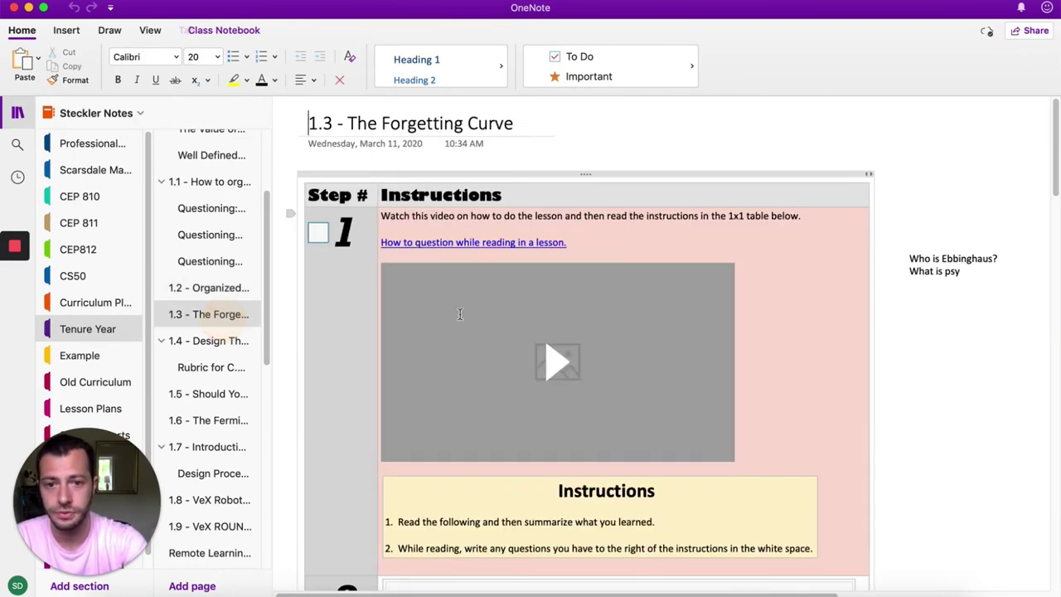
pyautogui.scroll(-10, 524, 344)
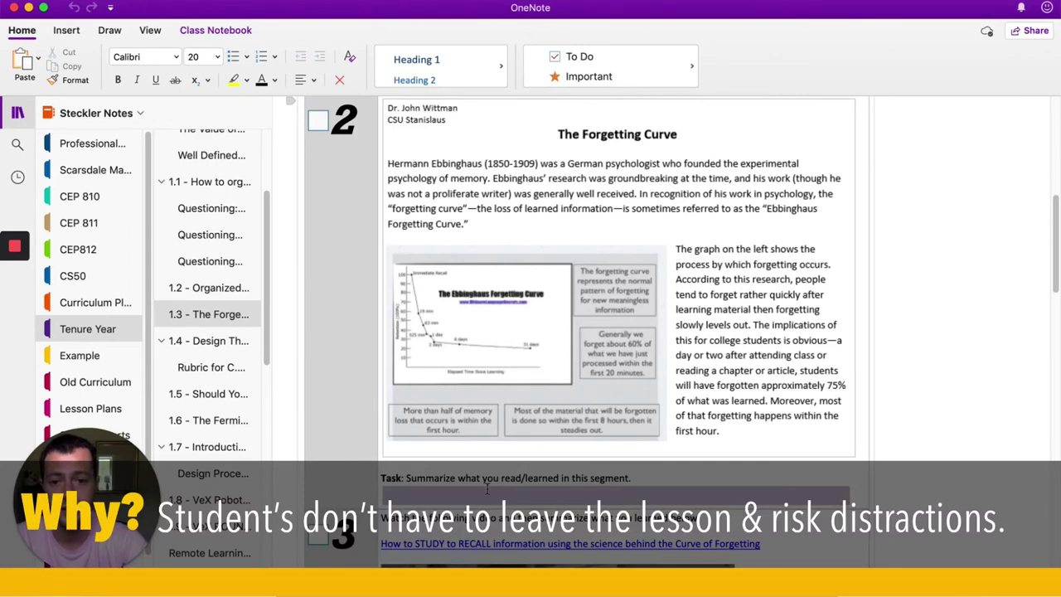
pyautogui.click(546, 494)
pyautogui.scroll(-1, 547, 487)
pyautogui.scroll(-5, 520, 441)
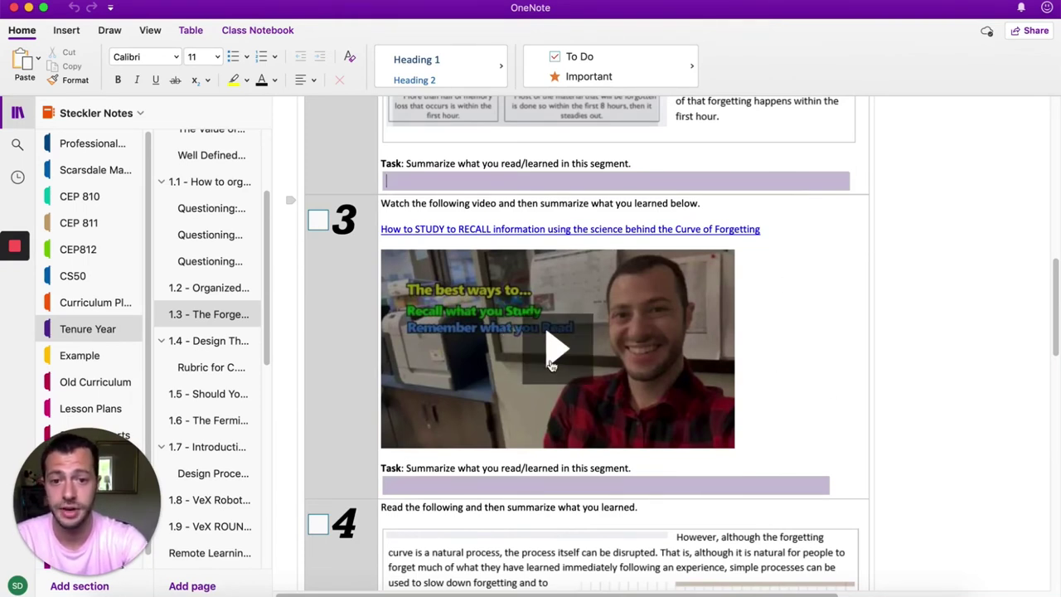
# - Copy the step 3 recall video's web address and paste it into step 3's purple answer box
pyautogui.click(466, 230)
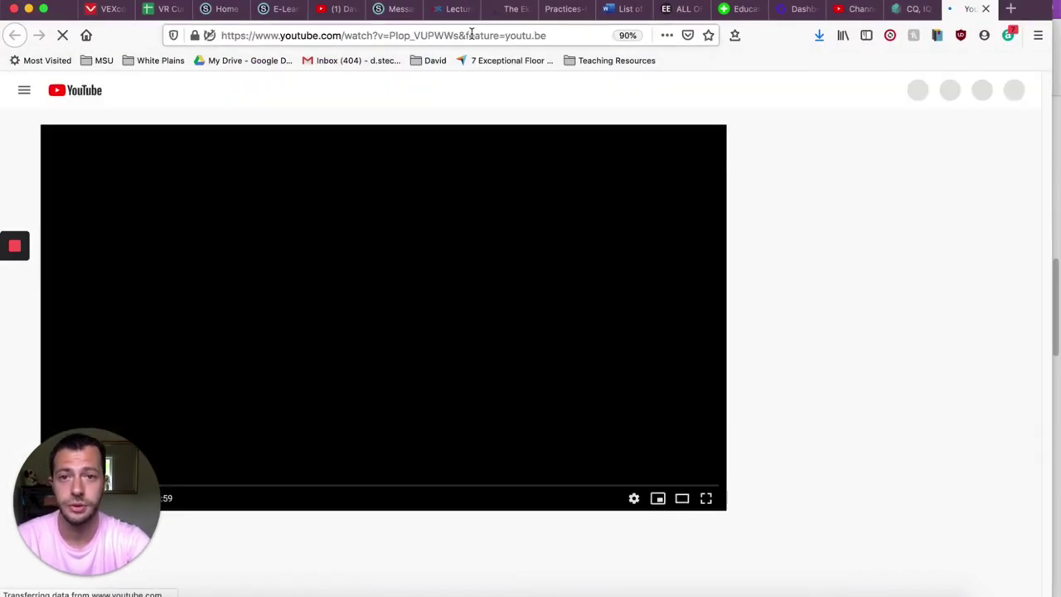
pyautogui.click(467, 35)
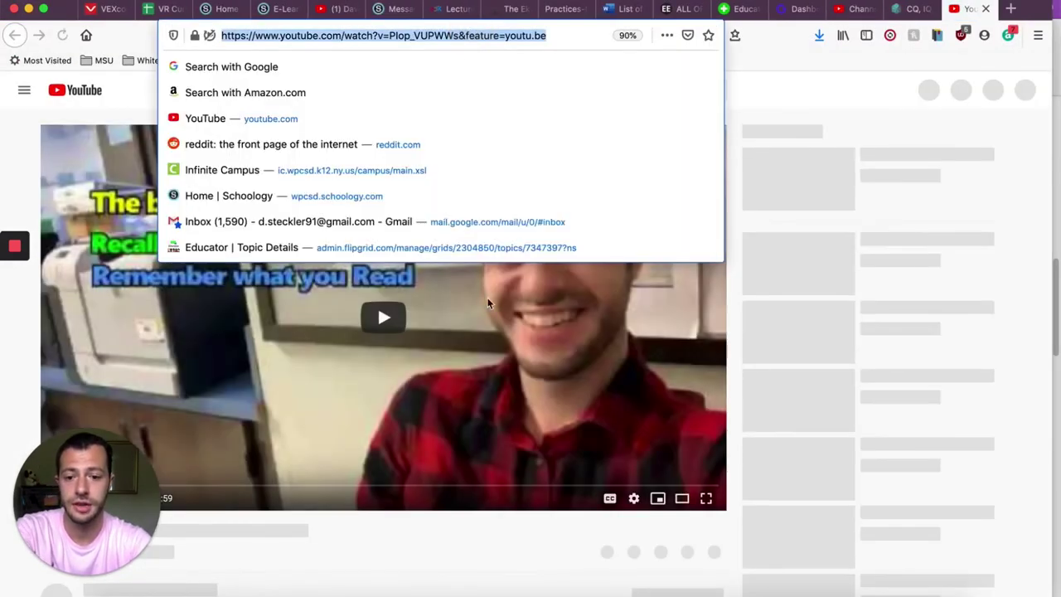
pyautogui.click(548, 593)
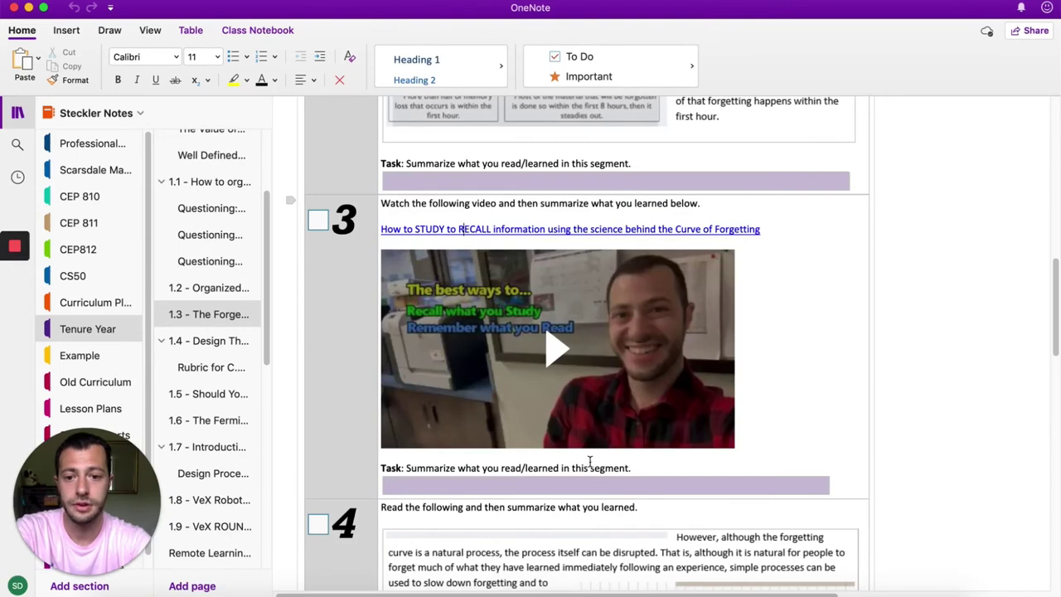
pyautogui.click(612, 486)
pyautogui.press('cmd+v')
# - Undo twice to remove the embedded video and pasted YouTube link from the answer box
pyautogui.scroll(-3, 630, 487)
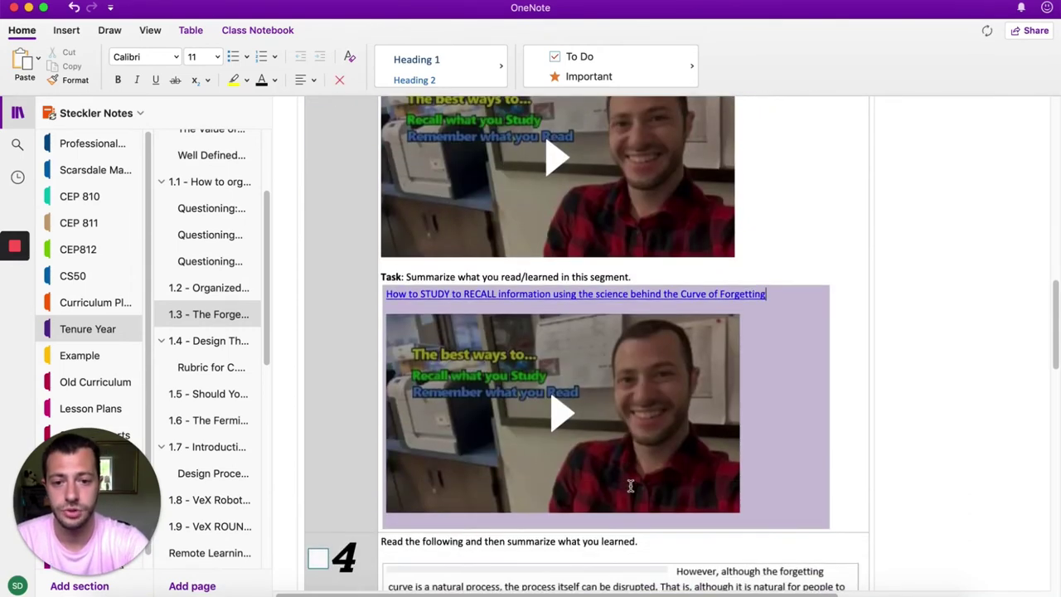
pyautogui.click(74, 7)
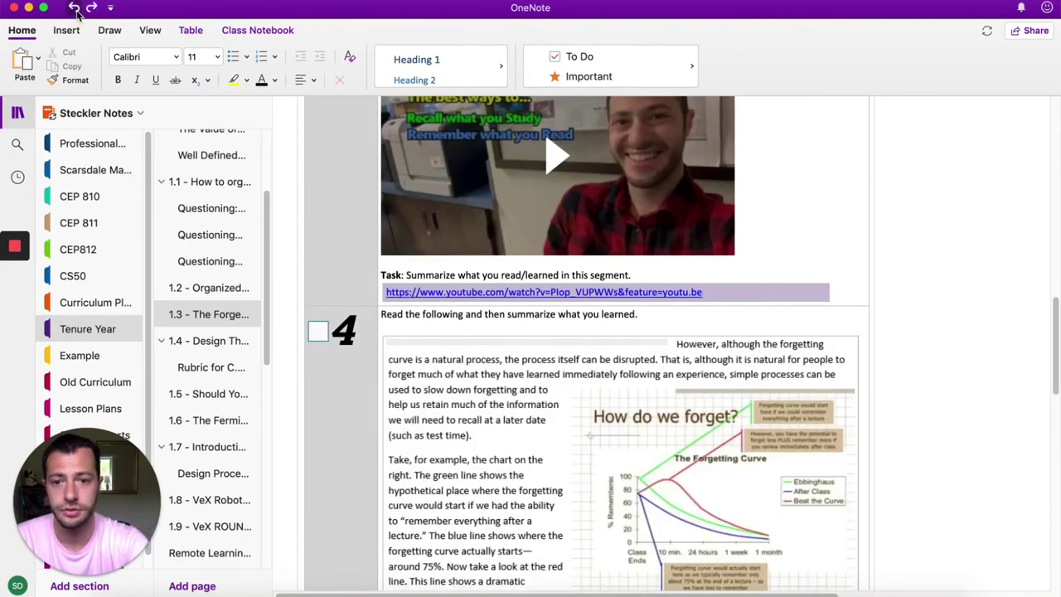
pyautogui.click(73, 8)
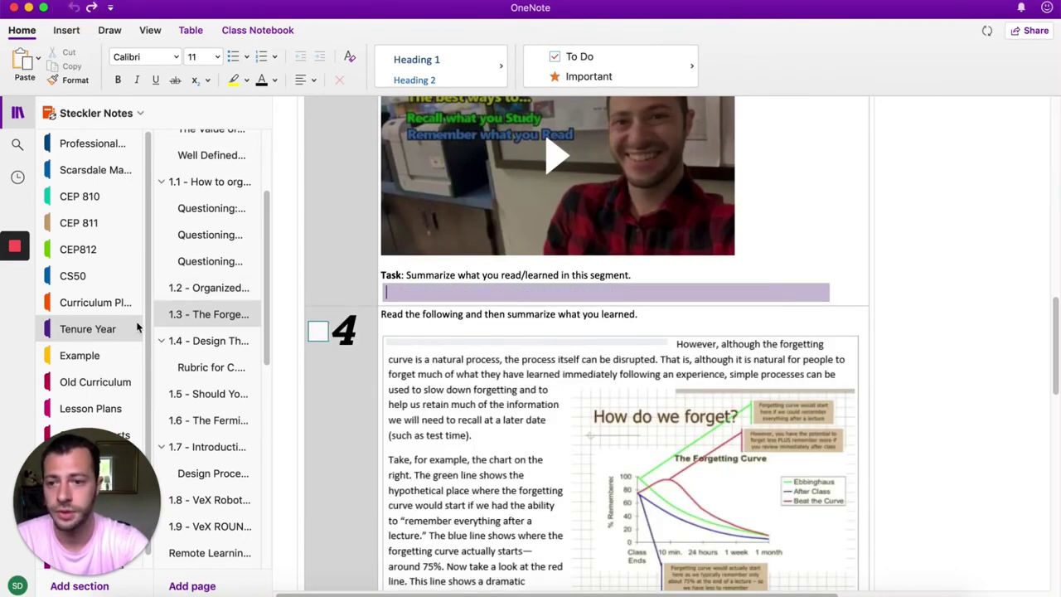
# - On the Example section's Template page, paste the YouTube video link into step 1's answer area
pyautogui.click(83, 355)
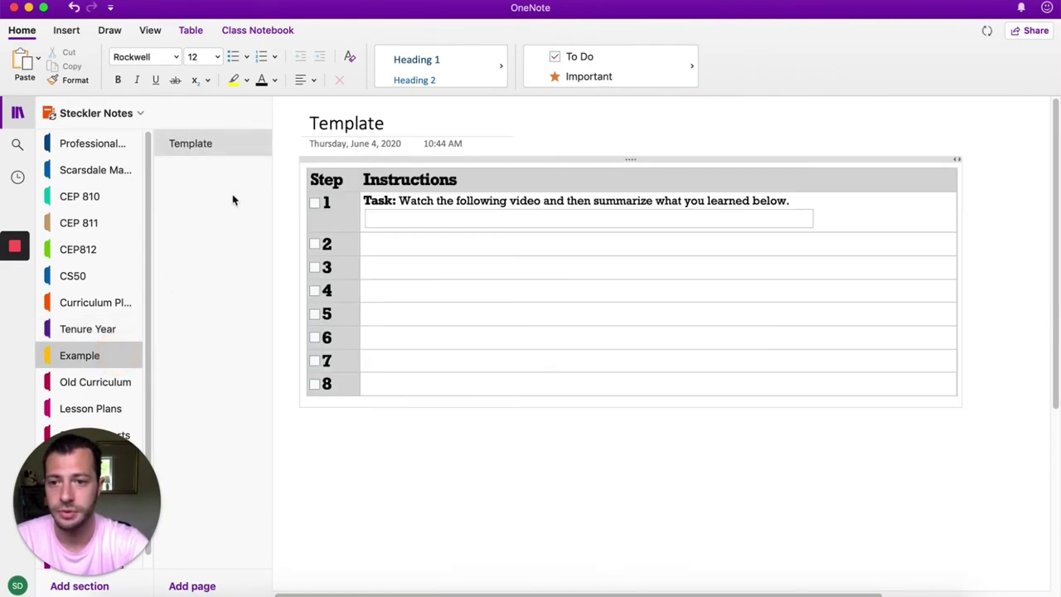
pyautogui.click(408, 217)
pyautogui.write('How to STUDY to RECALL information using the science behind the Curve of Forgetting')
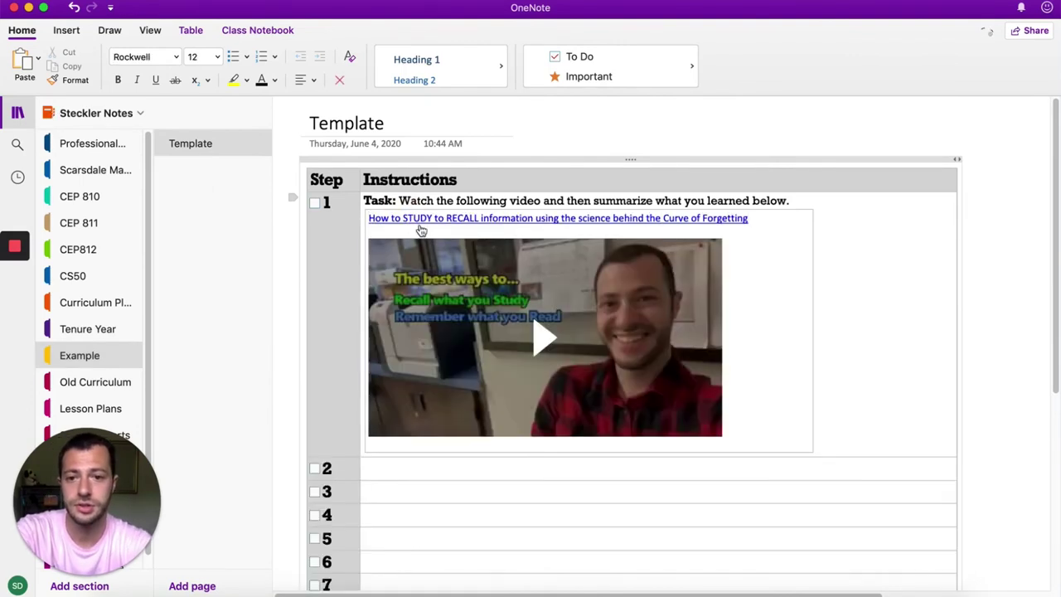
# - Add an empty line below the embedded video in step 1
pyautogui.click(709, 449)
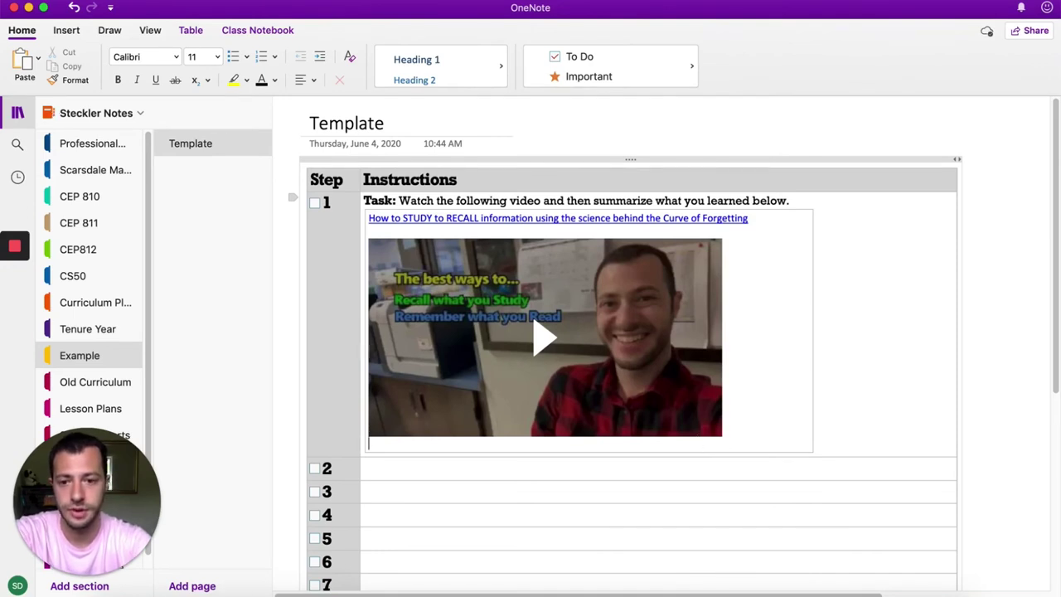
pyautogui.press('Return')
pyautogui.press('BackSpace')
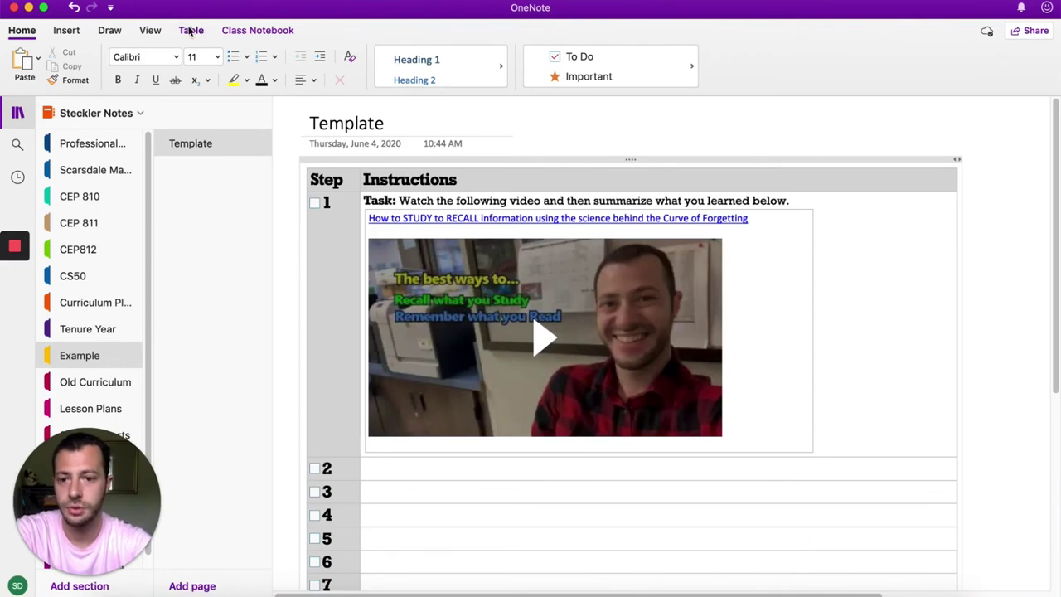
pyautogui.press('Return')
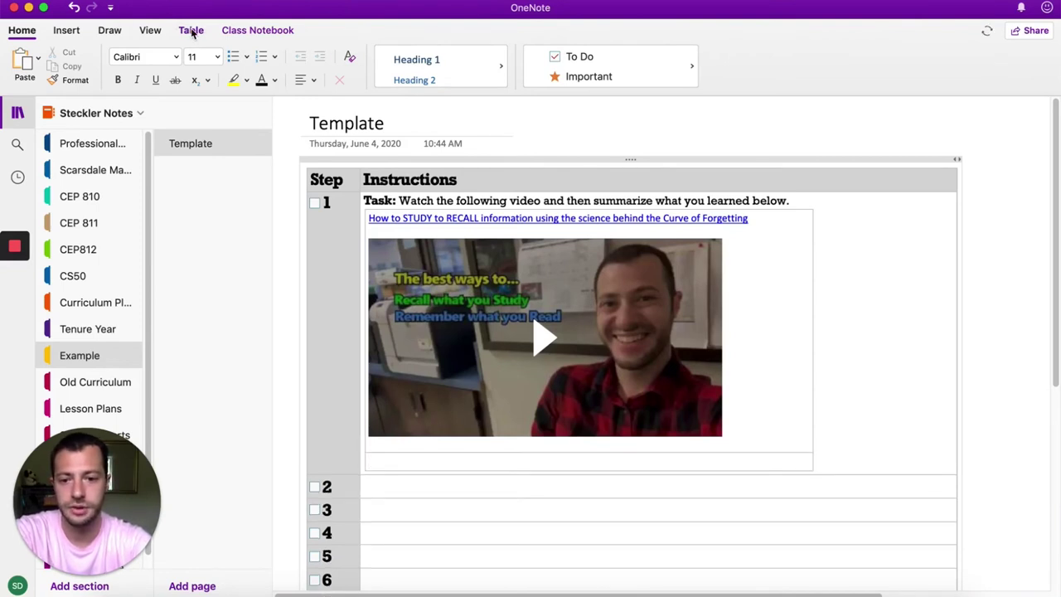
pyautogui.press('BackSpace')
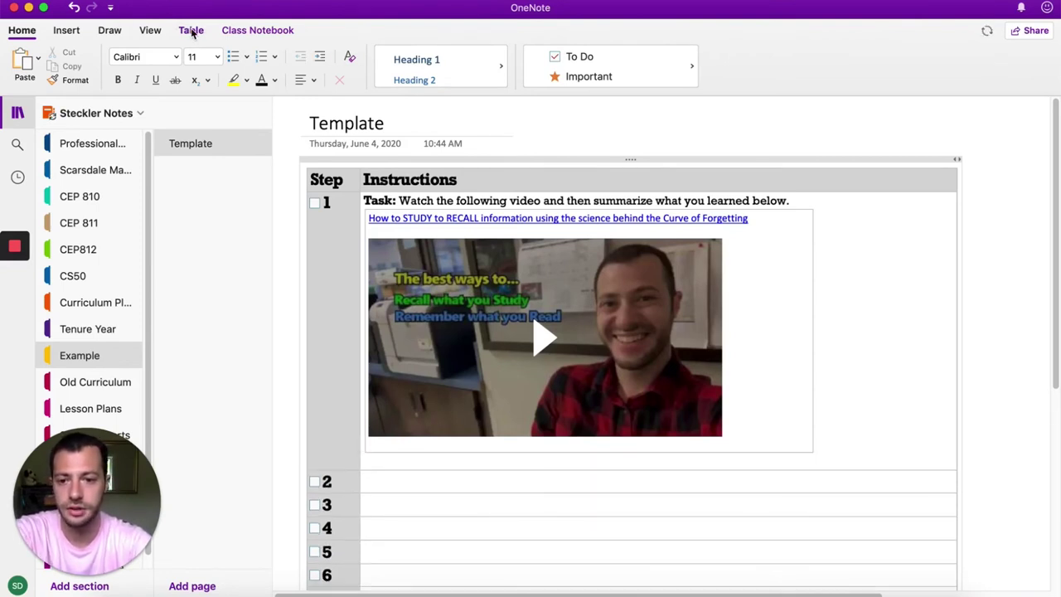
pyautogui.write('fndjfl')
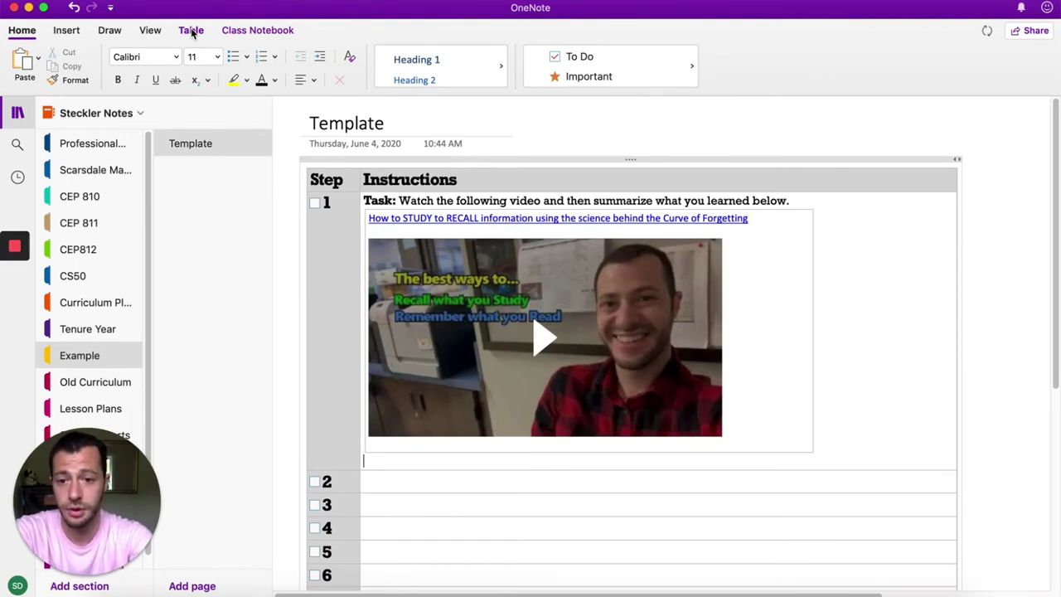
pyautogui.press('Return')
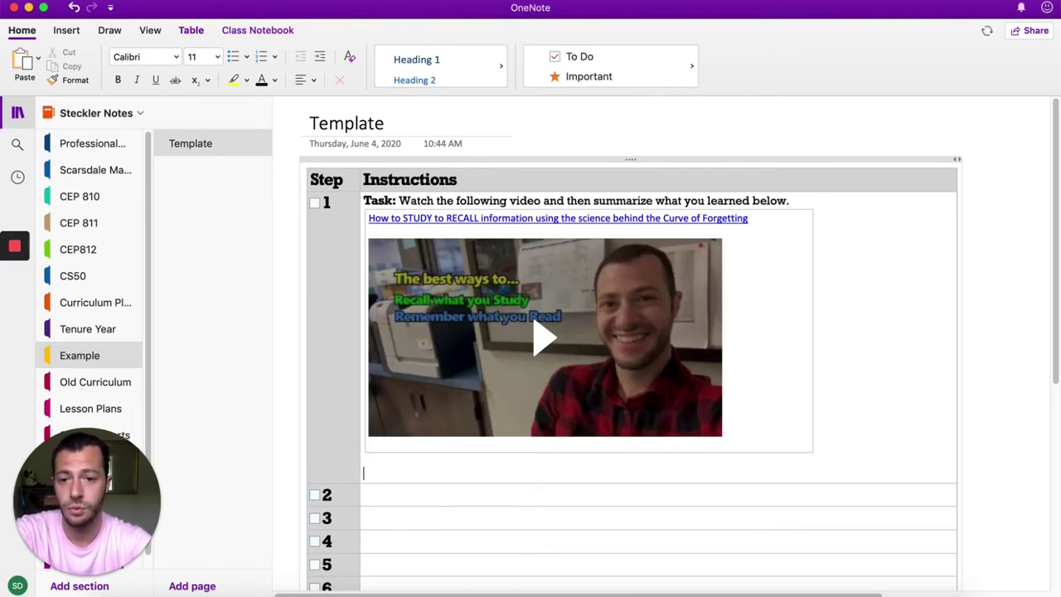
# - Insert a widened, light-purple 1x1 table below the video, headed 'Task: Summarize what you learned in the following video'
pyautogui.click(67, 31)
pyautogui.click(20, 59)
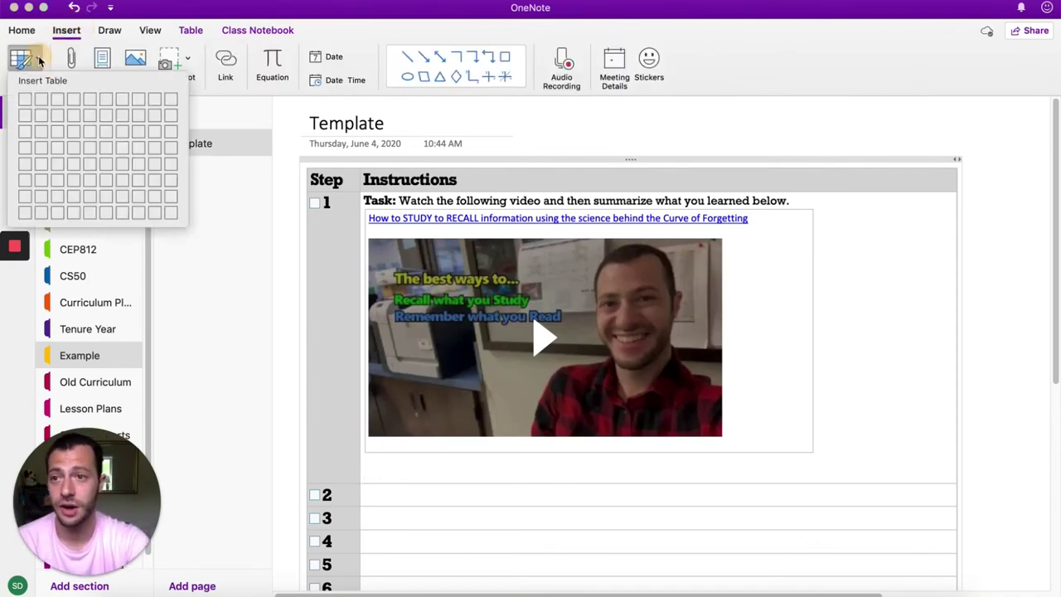
pyautogui.click(33, 103)
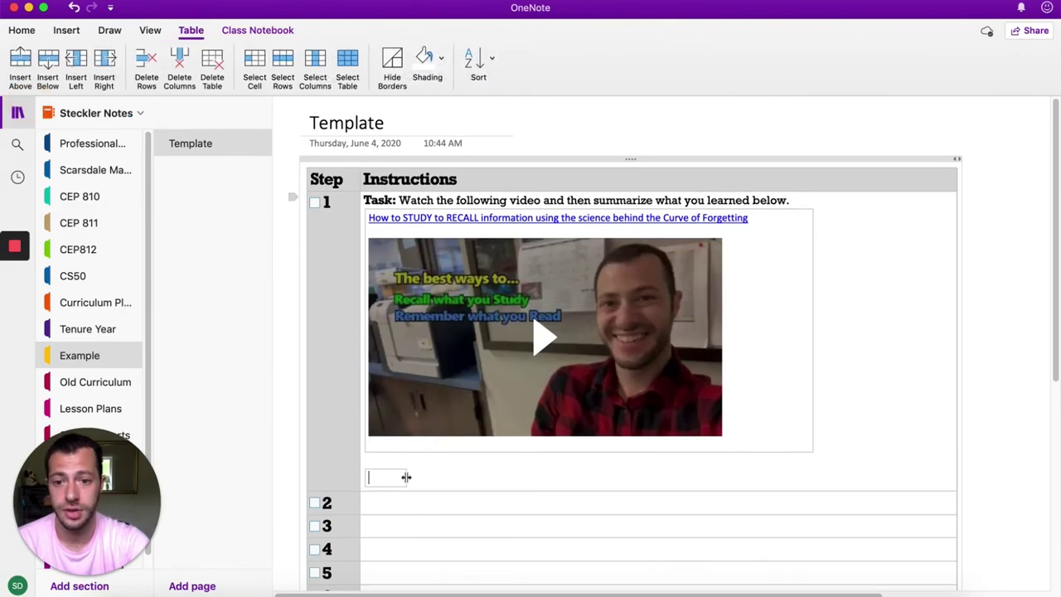
pyautogui.moveTo(406, 477); pyautogui.dragTo(937, 475)
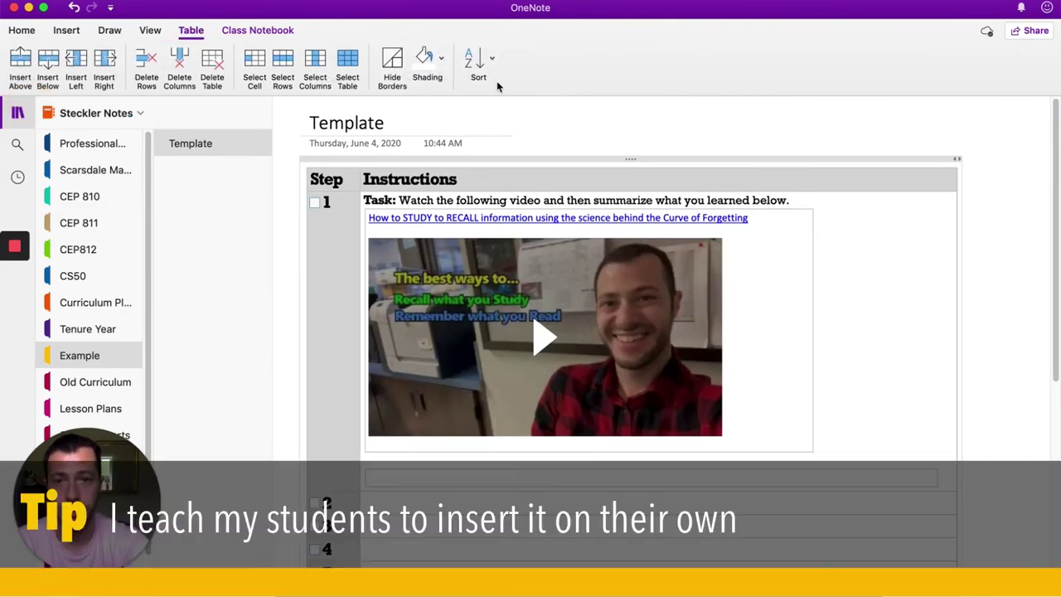
pyautogui.click(442, 61)
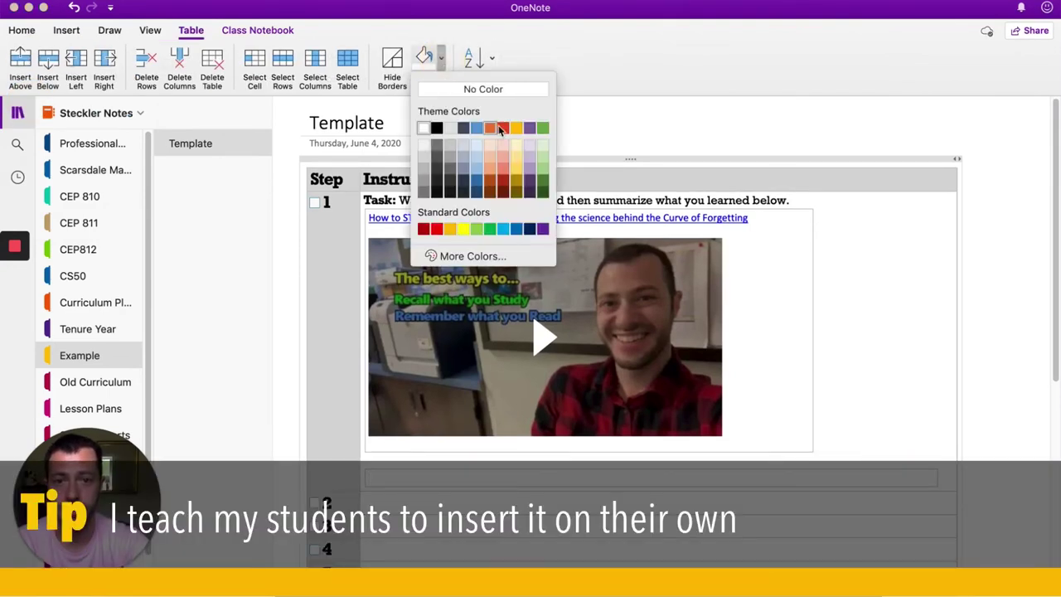
pyautogui.click(531, 153)
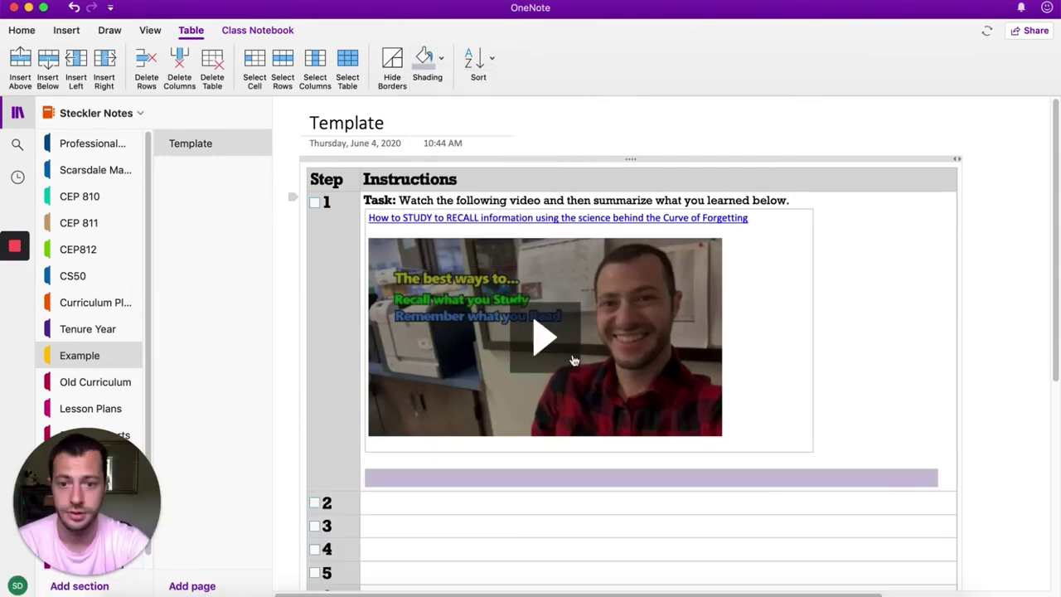
pyautogui.click(500, 461)
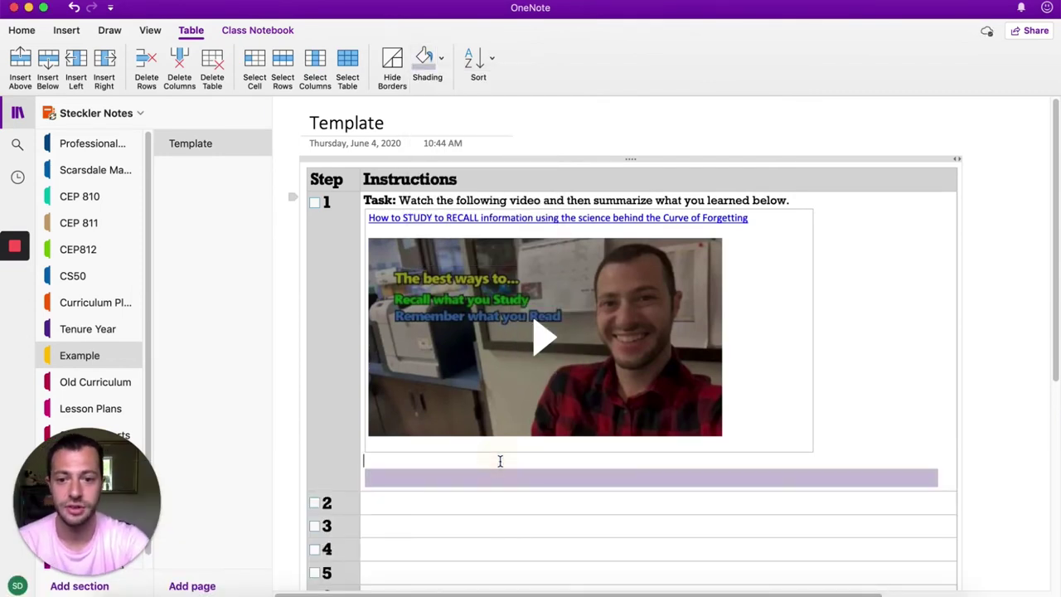
pyautogui.write('Task')
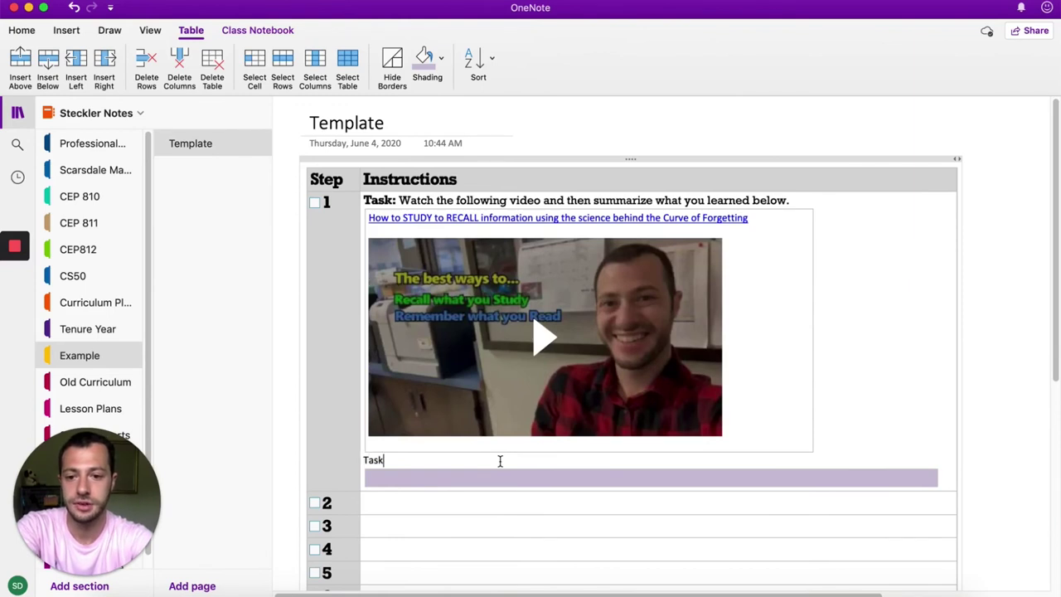
pyautogui.write(': Sum')
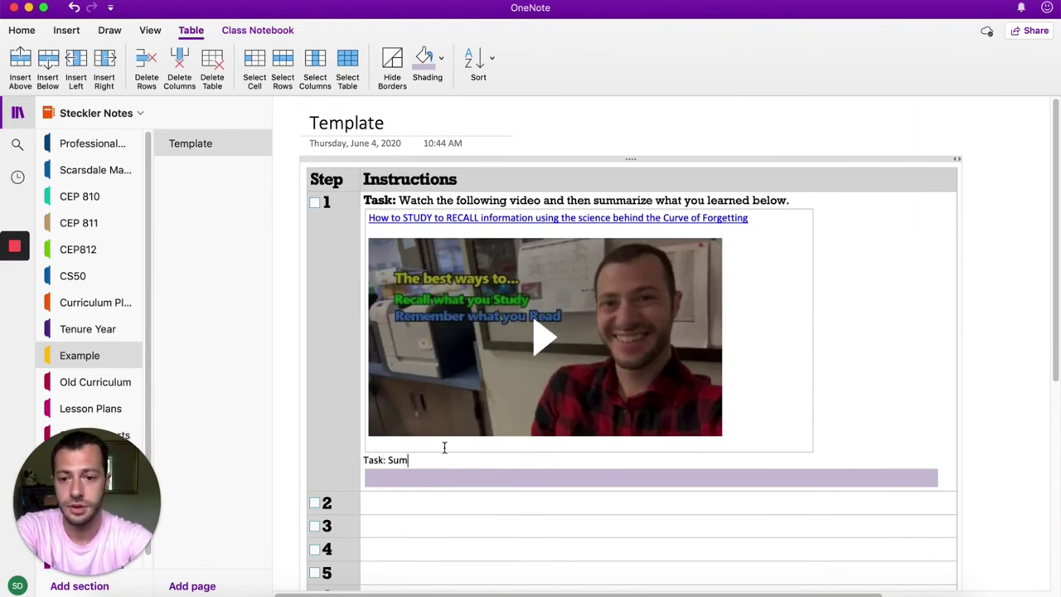
pyautogui.write('marize what you learned in the following video.')
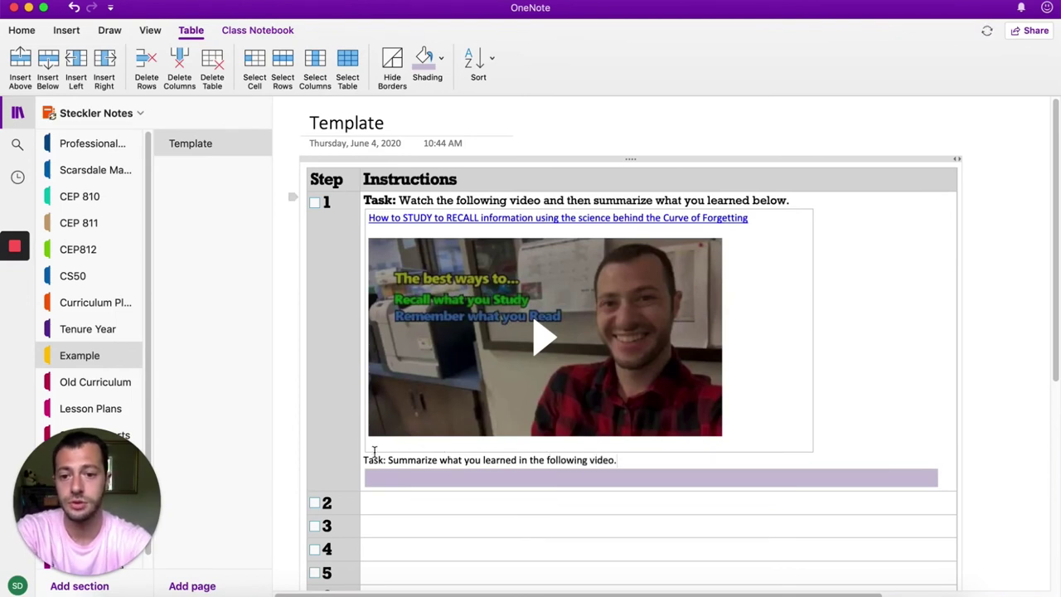
# - Make the word 'Task:' bold at the start of the prompt line
pyautogui.click(366, 461)
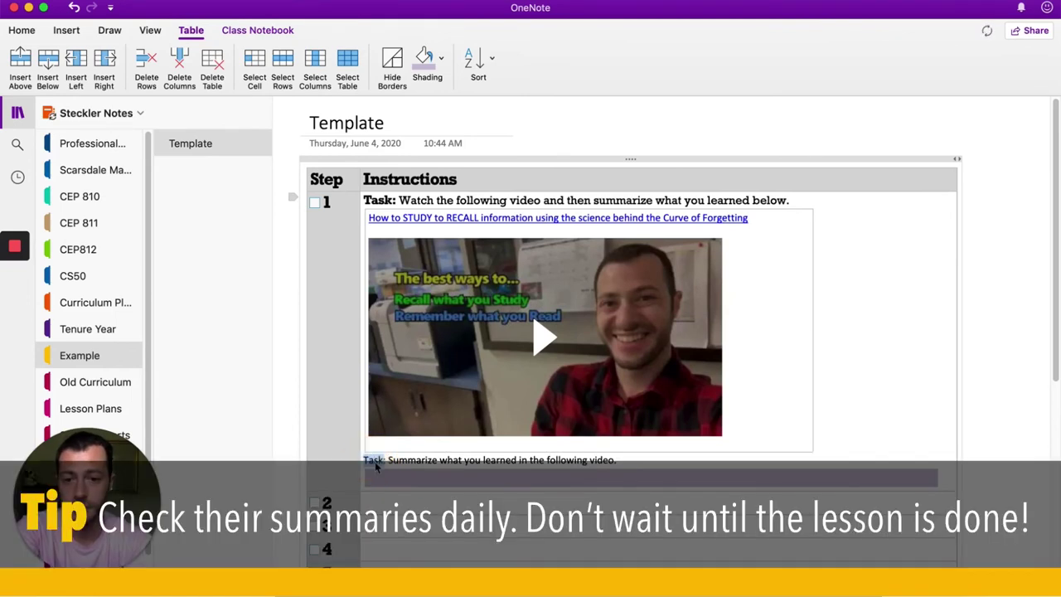
pyautogui.doubleClick(366, 461)
pyautogui.press('super+b')
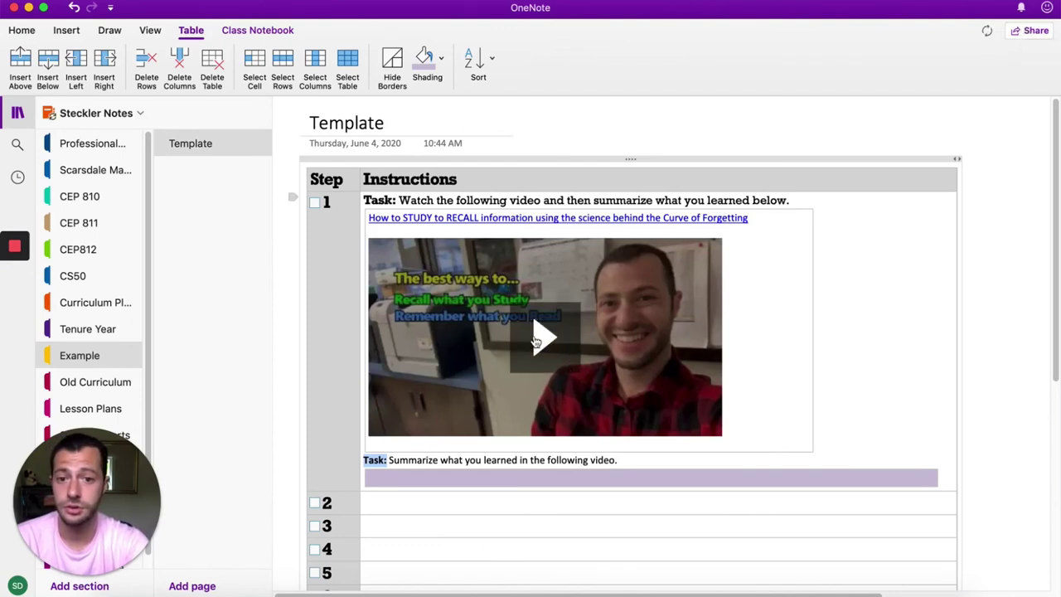
# - Return the caret to the purple answer box and dismiss the sharing popup
pyautogui.click(515, 478)
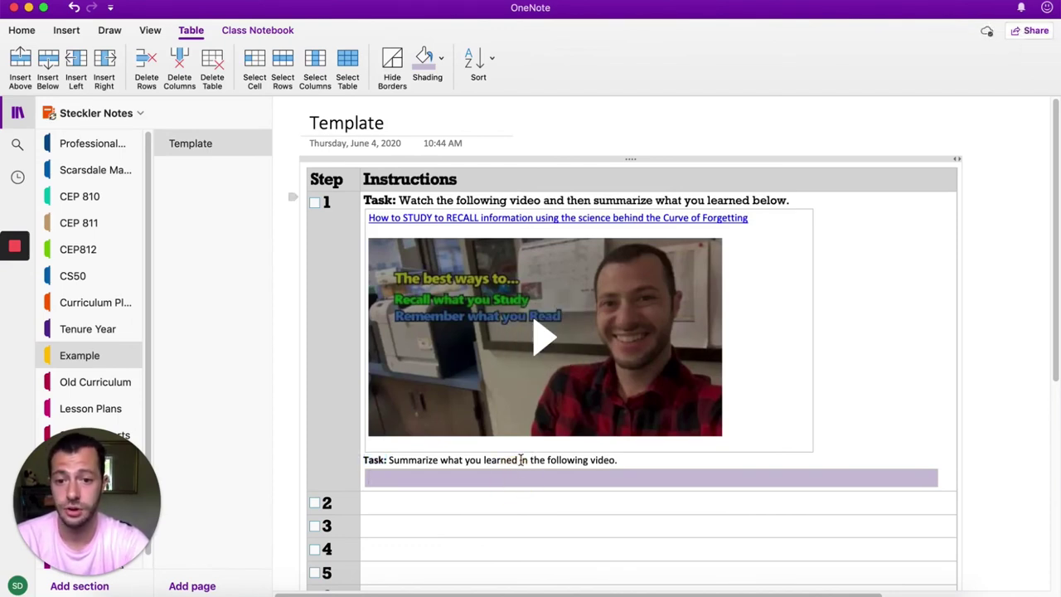
pyautogui.press('Up')
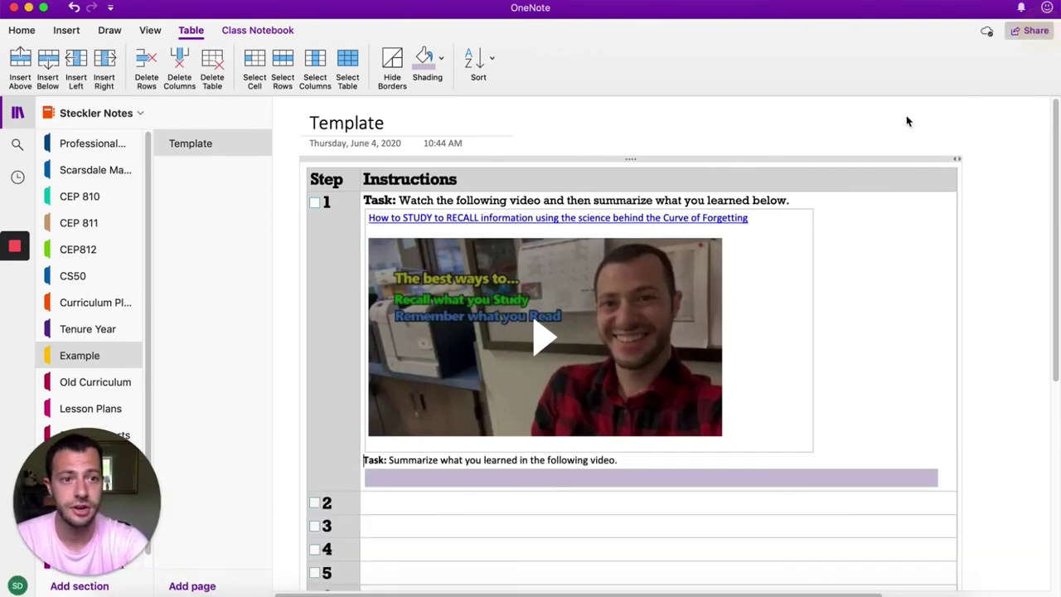
pyautogui.click(989, 410)
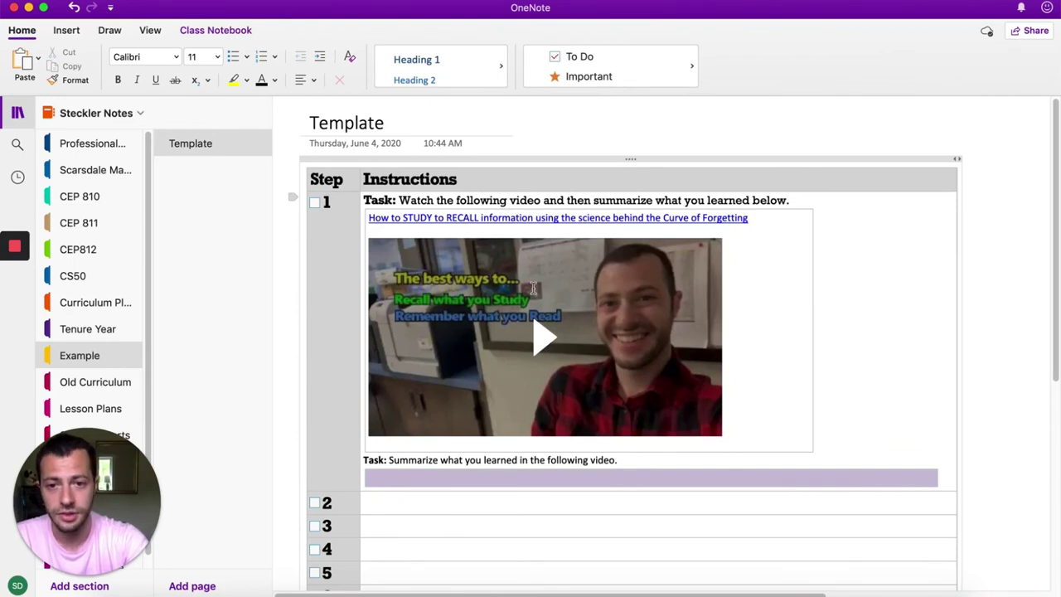
pyautogui.click(445, 479)
pyautogui.scroll(-1, 431, 464)
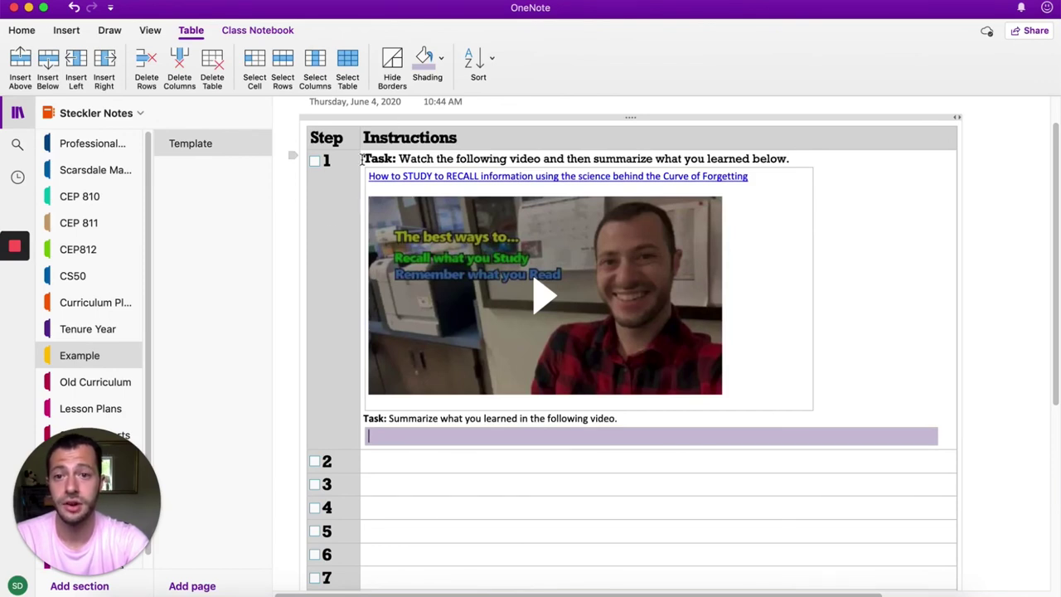
pyautogui.scroll(2, 393, 120)
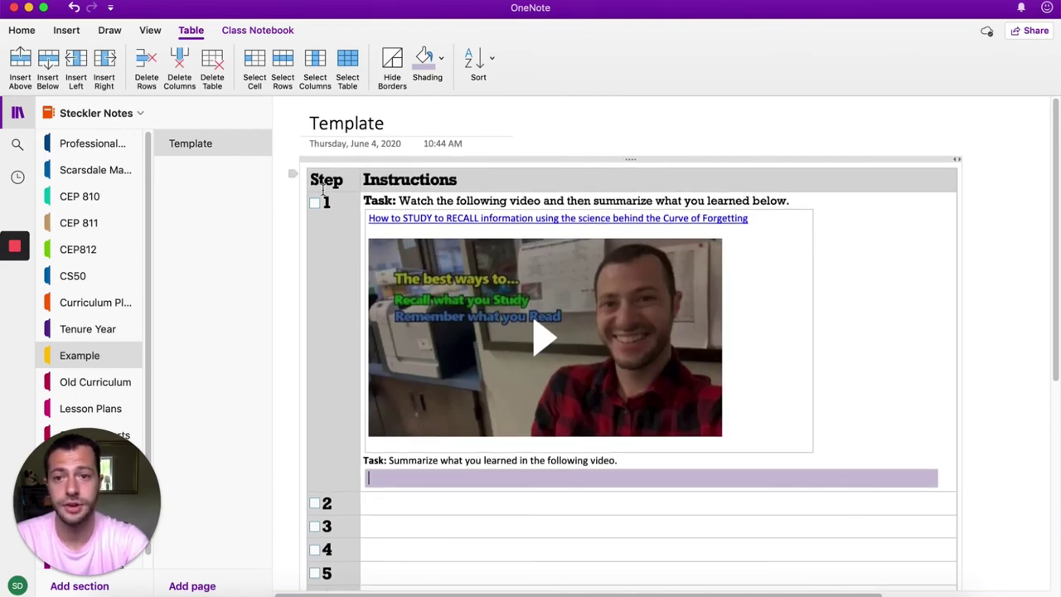
pyautogui.scroll(-5, 325, 182)
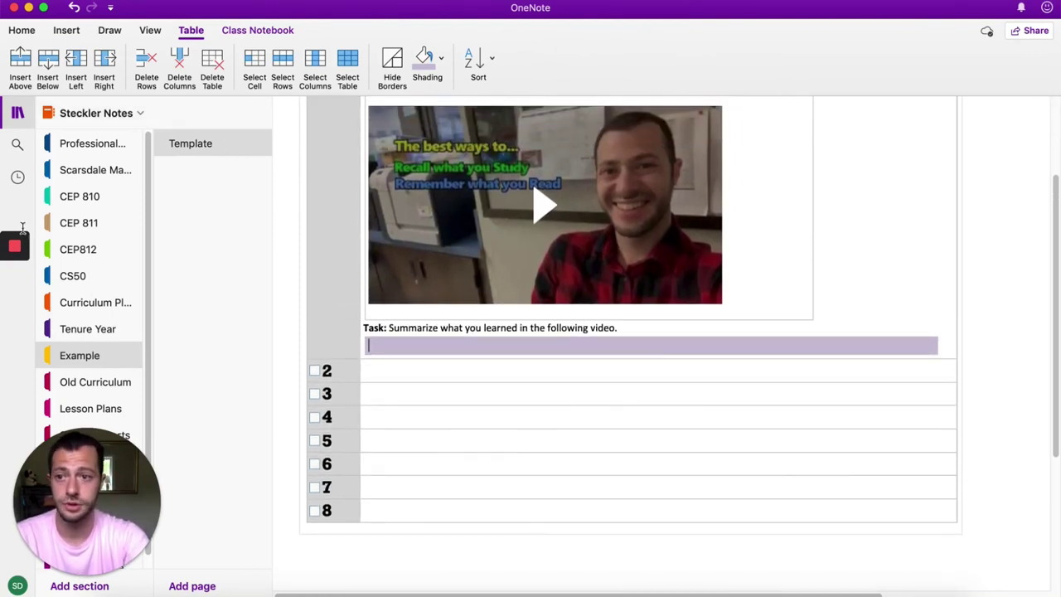
pyautogui.moveTo(15, 242)
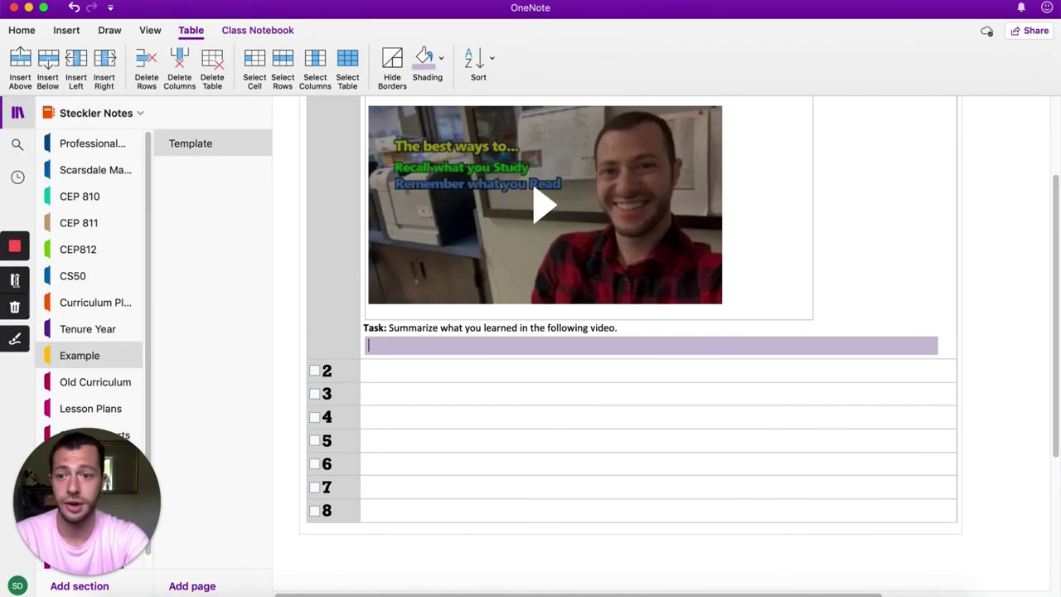